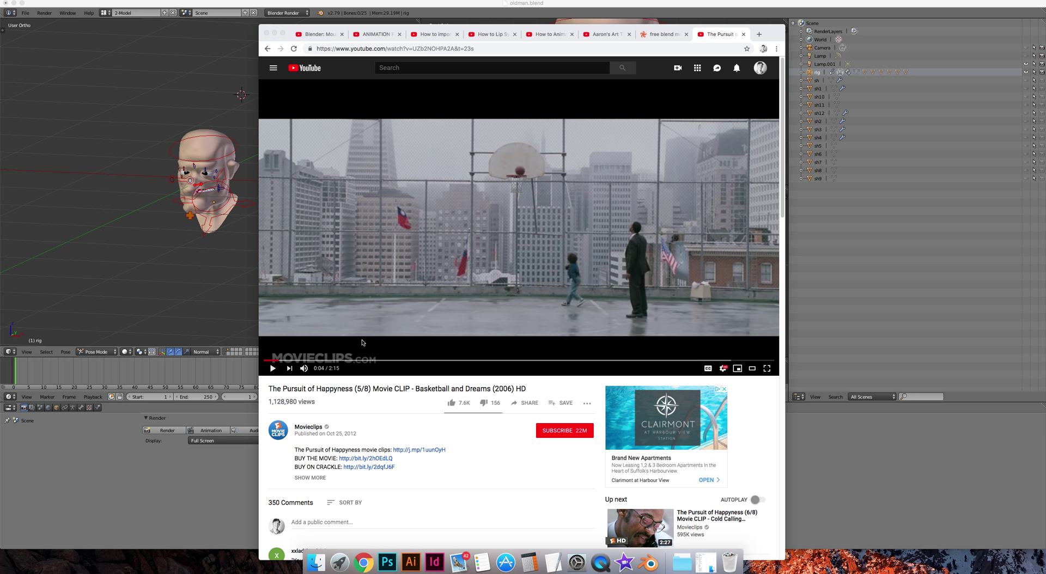
# Play the Pursuit of Happyness clip, skip ahead to the close-up dialogue after 0:54, and pause it at 1:11.
pyautogui.click(547, 252)
pyautogui.click(465, 266)
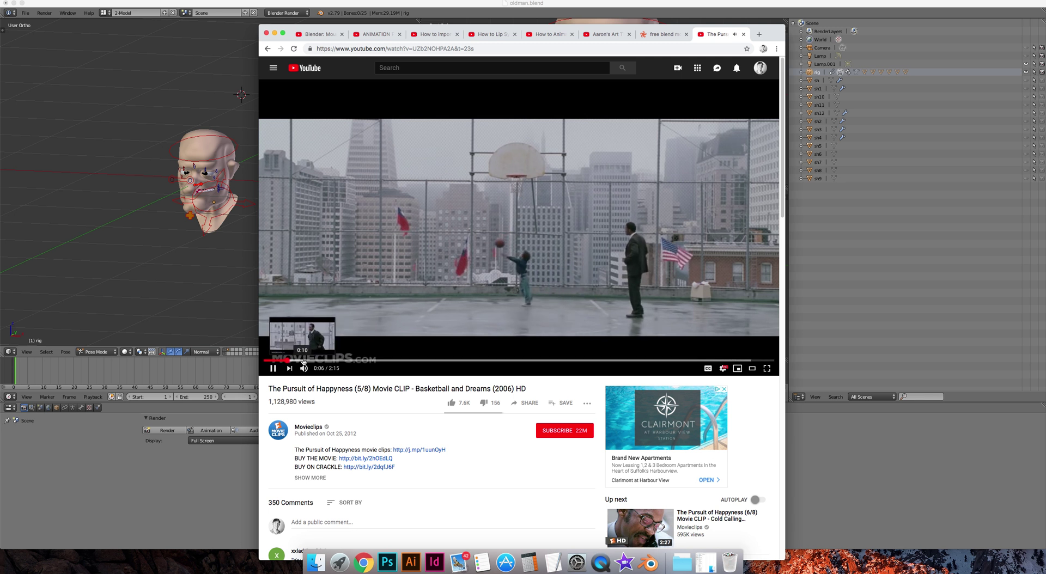
pyautogui.click(353, 360)
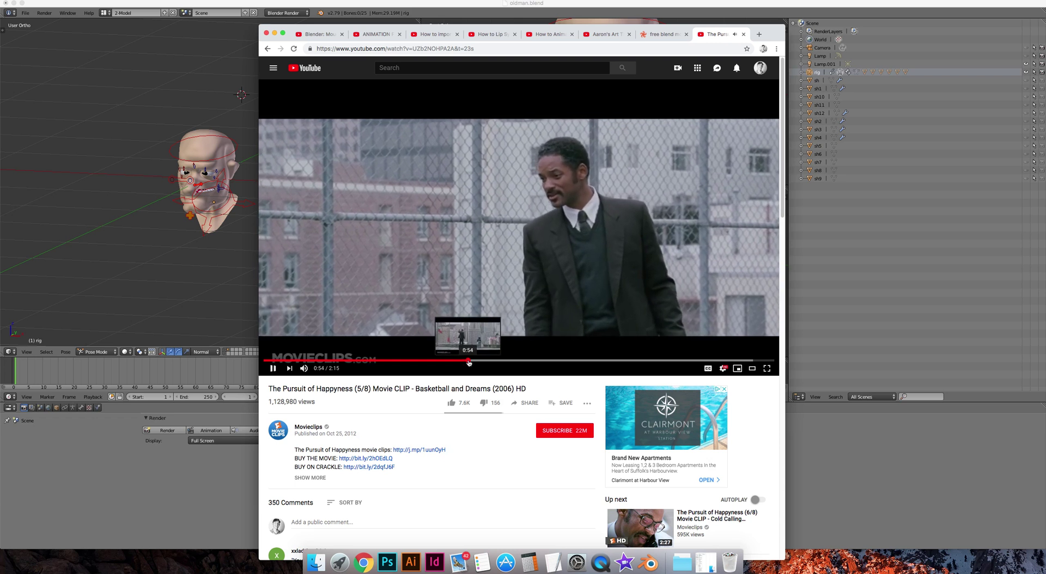
pyautogui.click(479, 362)
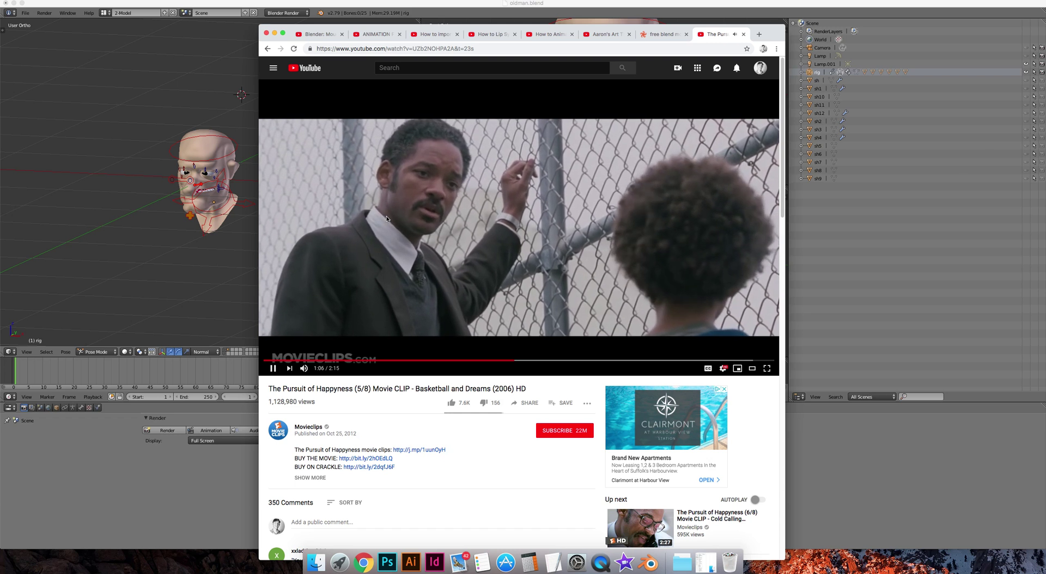
pyautogui.click(418, 230)
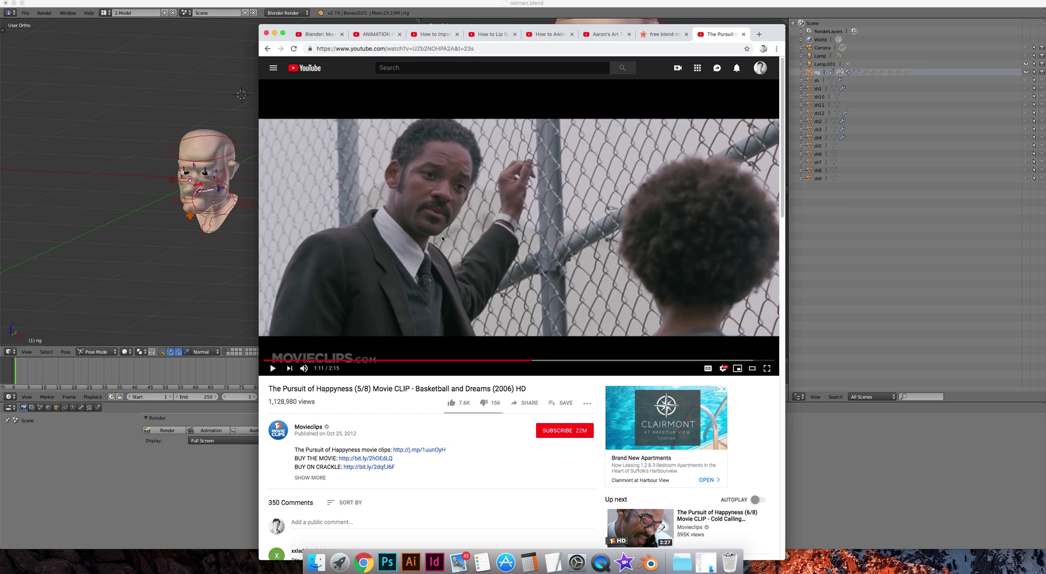
# Open the Downloads folder in Finder and preview the Pursuit of Happyness MP3, sampling different points of the audio.
pyautogui.click(706, 563)
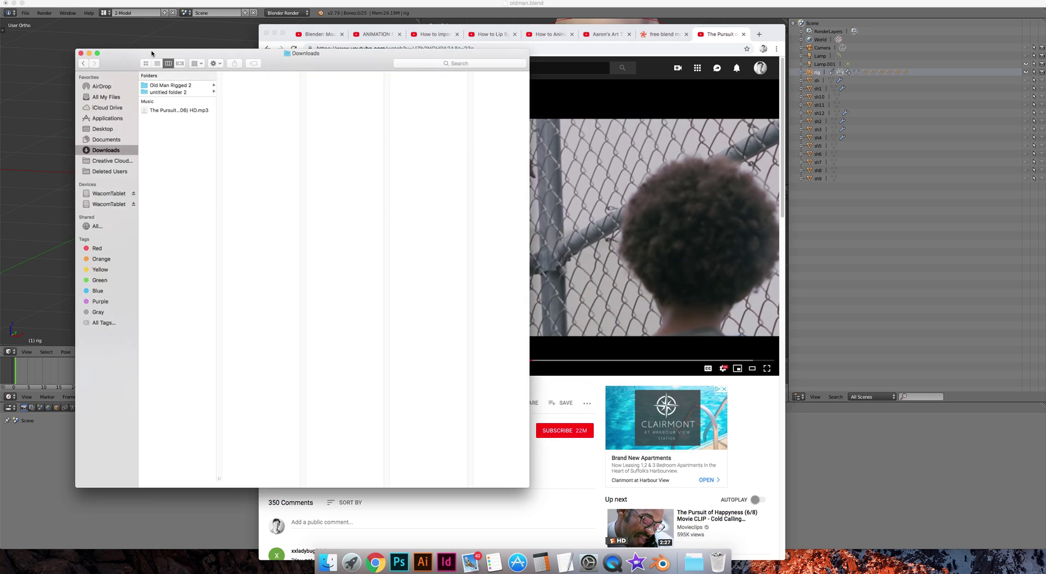
pyautogui.moveTo(151, 53); pyautogui.dragTo(439, 61)
pyautogui.click(457, 119)
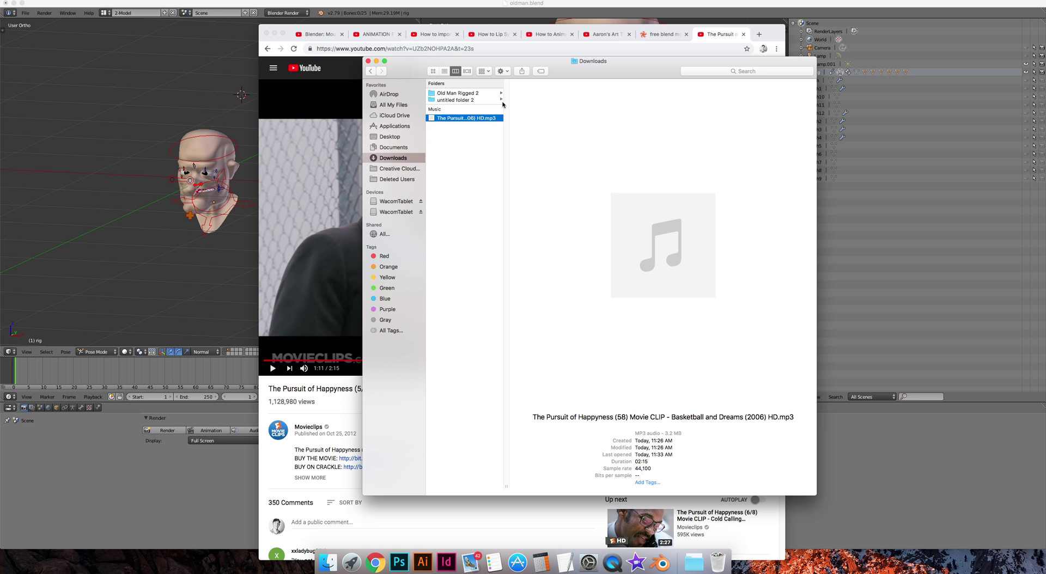
pyautogui.press('space')
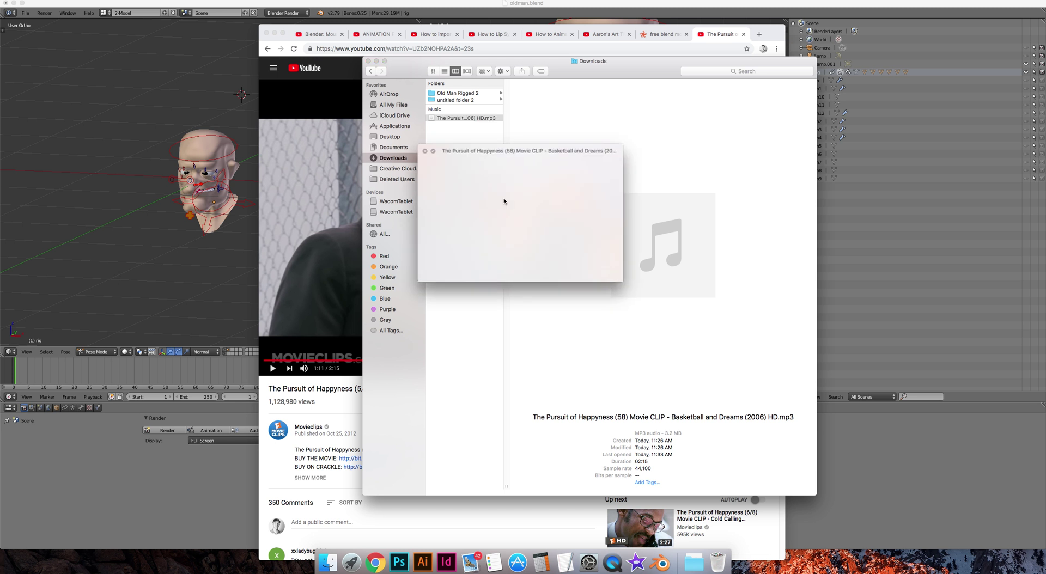
pyautogui.click(469, 282)
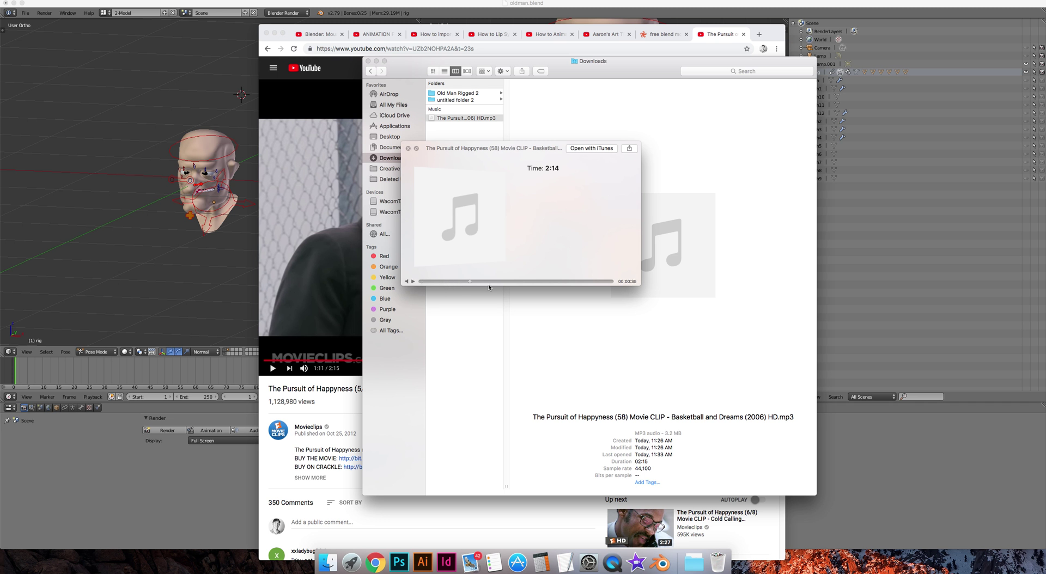
pyautogui.click(608, 282)
pyautogui.press('space')
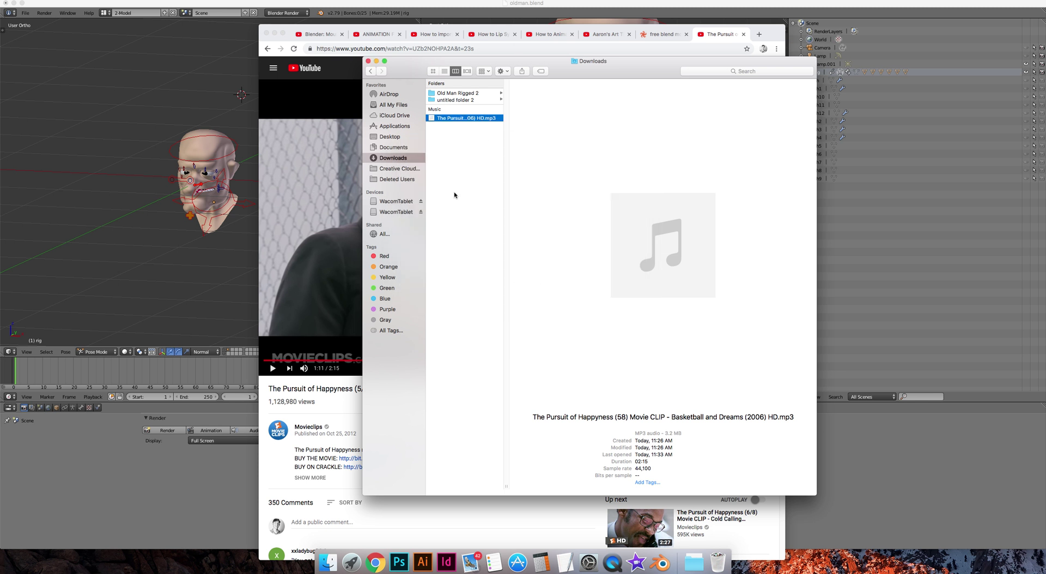
# Open the Pursuit of Happyness MP3 in QuickTime Player and move its window over the Finder window.
pyautogui.rightClick(458, 117)
pyautogui.moveTo(480, 129)
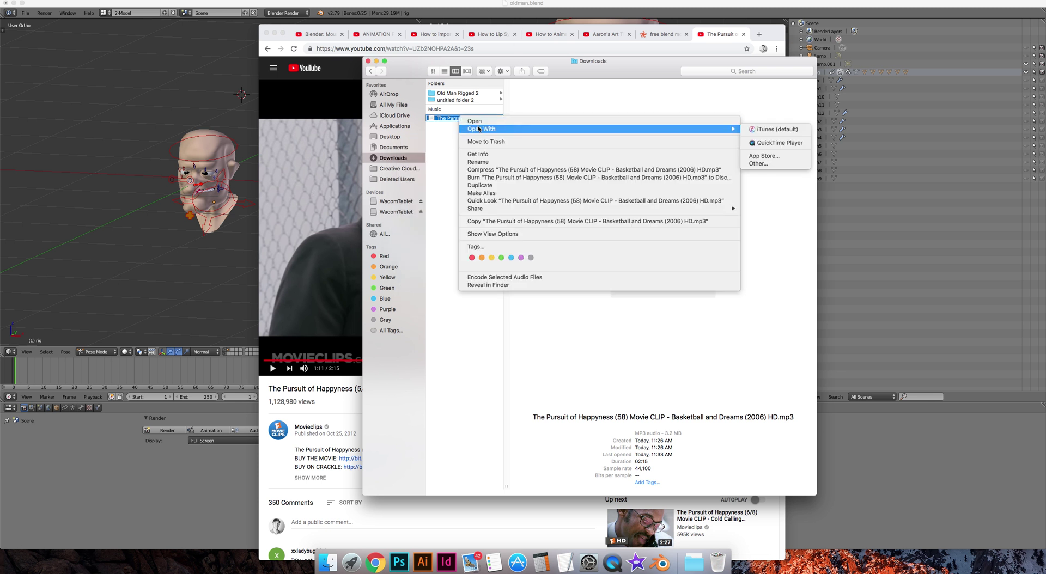
pyautogui.click(757, 143)
pyautogui.moveTo(103, 62); pyautogui.dragTo(933, 131)
pyautogui.moveTo(658, 118); pyautogui.dragTo(514, 151)
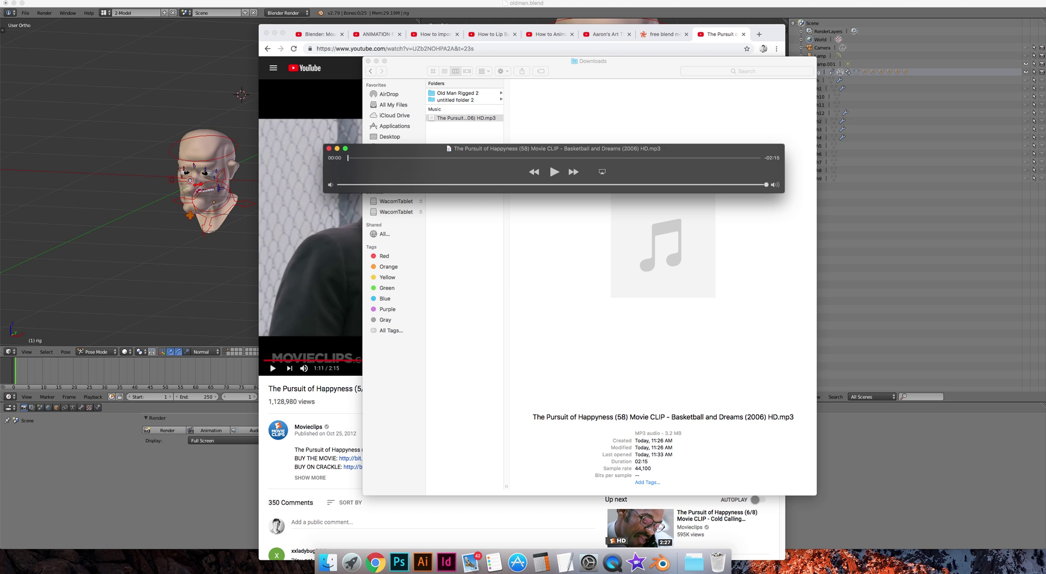
# Start trimming the audio and roughly narrow the range to the section just before and after the midpoint.
pyautogui.click(104, 3)
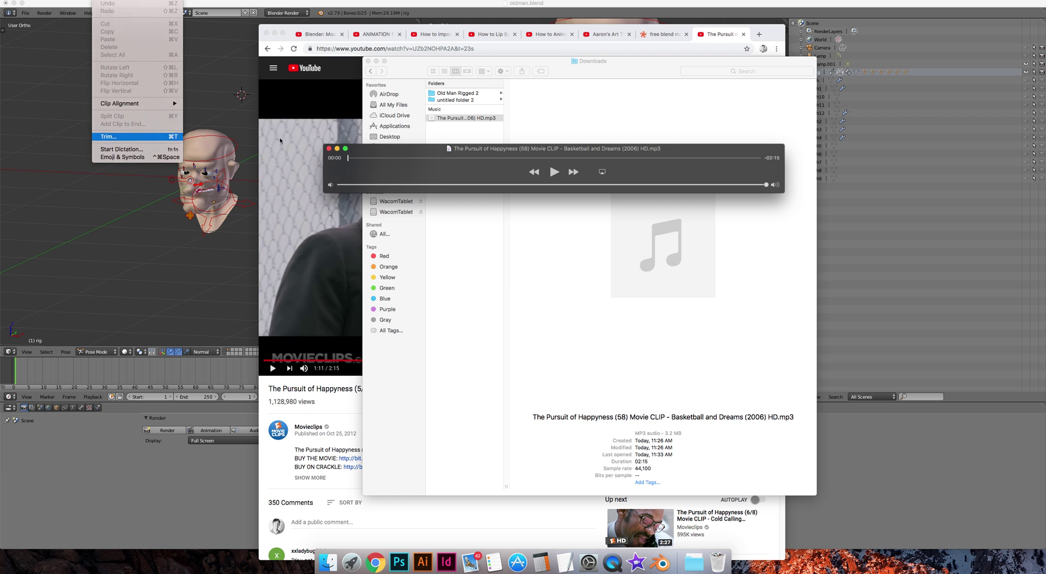
pyautogui.click(174, 136)
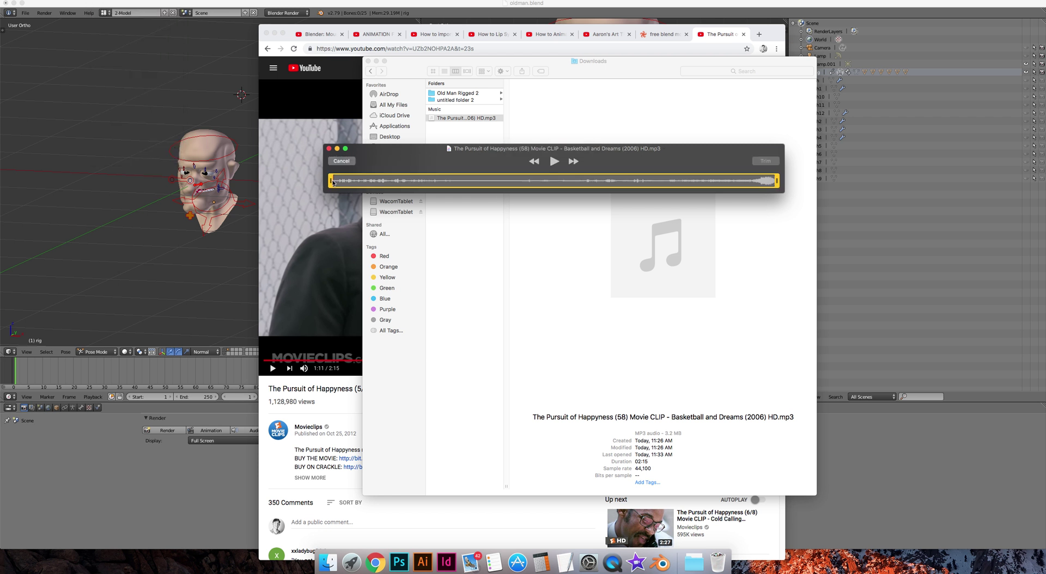
pyautogui.moveTo(330, 181); pyautogui.dragTo(521, 186)
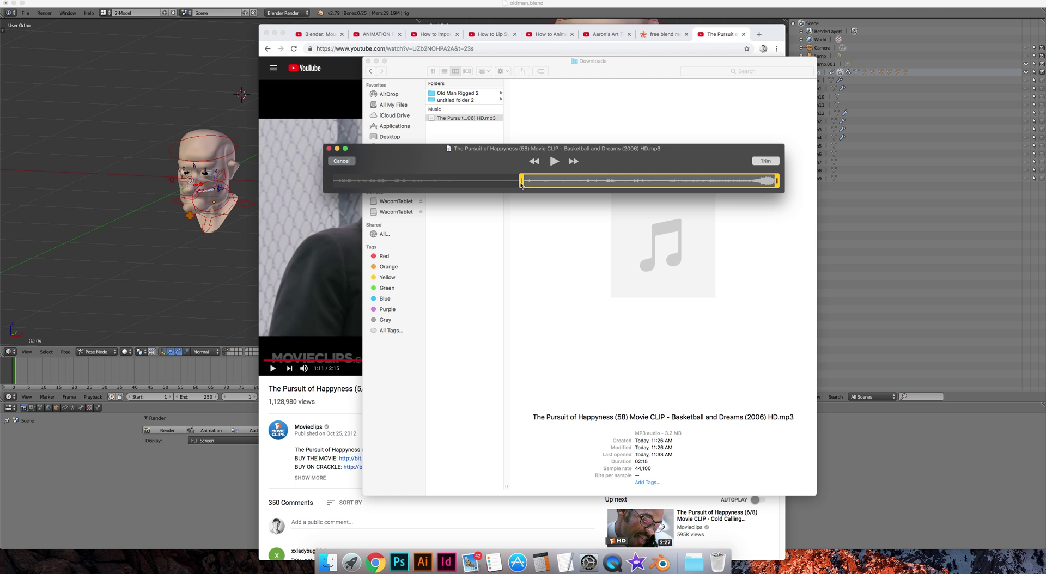
pyautogui.moveTo(777, 181); pyautogui.dragTo(623, 182)
pyautogui.moveTo(524, 183); pyautogui.dragTo(534, 180)
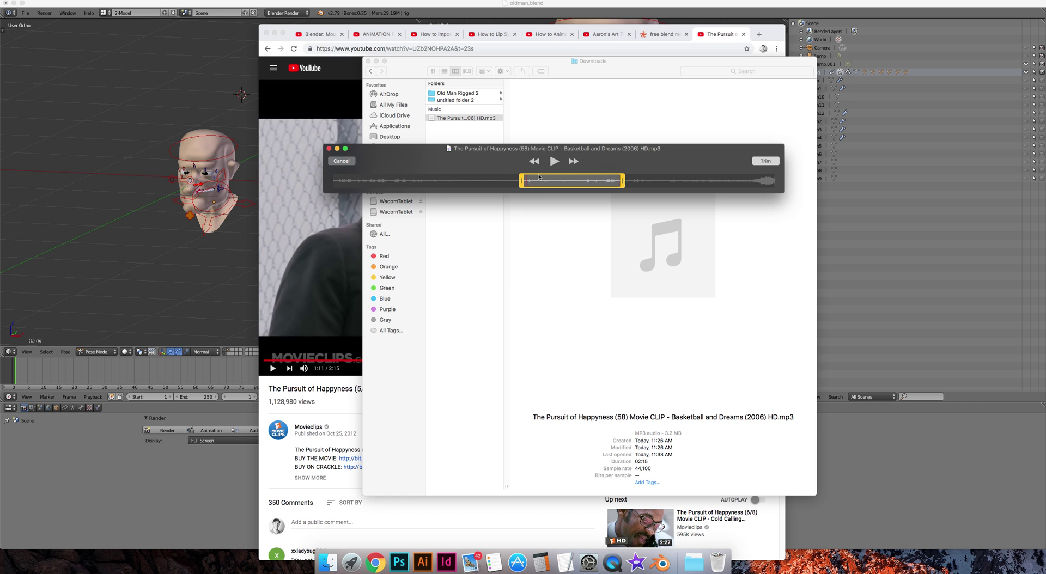
# Listen to the selected section, tighten both ends of the range to about 10 seconds, and apply the trim.
pyautogui.click(555, 161)
pyautogui.press('XF86AudioRaiseVolume')
pyautogui.press('space')
pyautogui.moveTo(521, 180); pyautogui.dragTo(537, 180)
pyautogui.moveTo(625, 184); pyautogui.dragTo(576, 181)
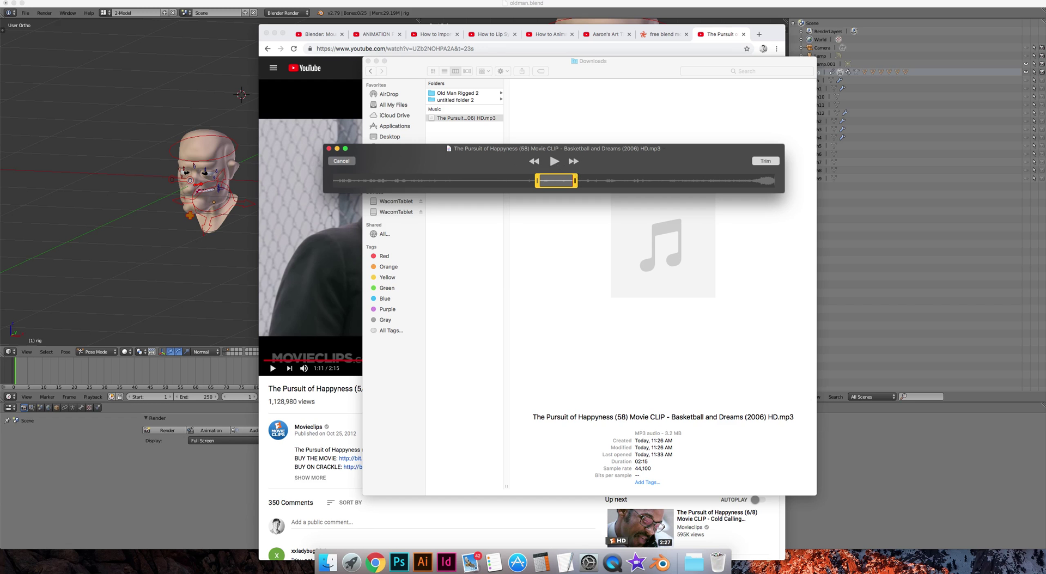
pyautogui.click(88, 0)
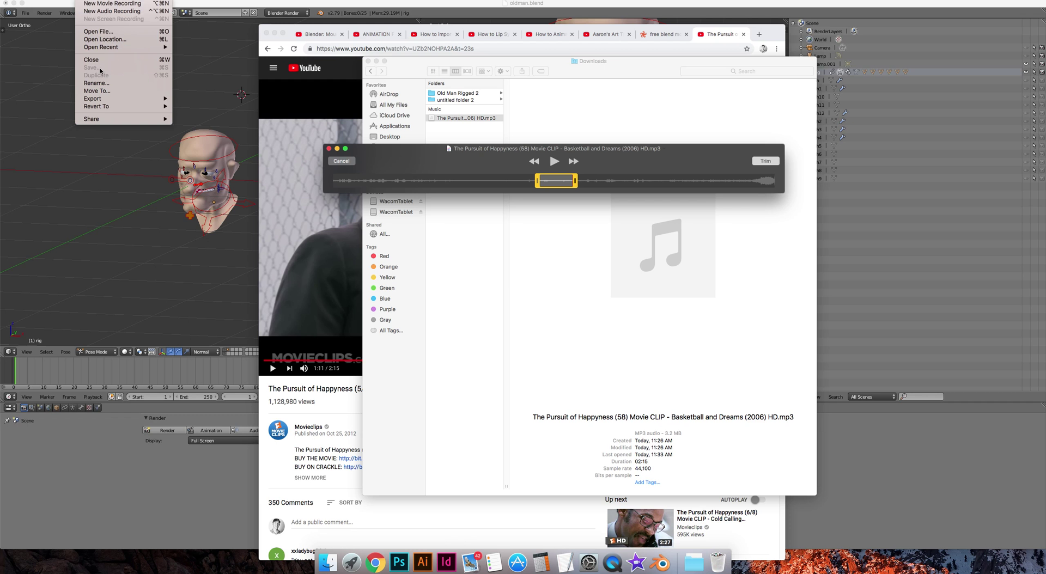
pyautogui.press('Escape')
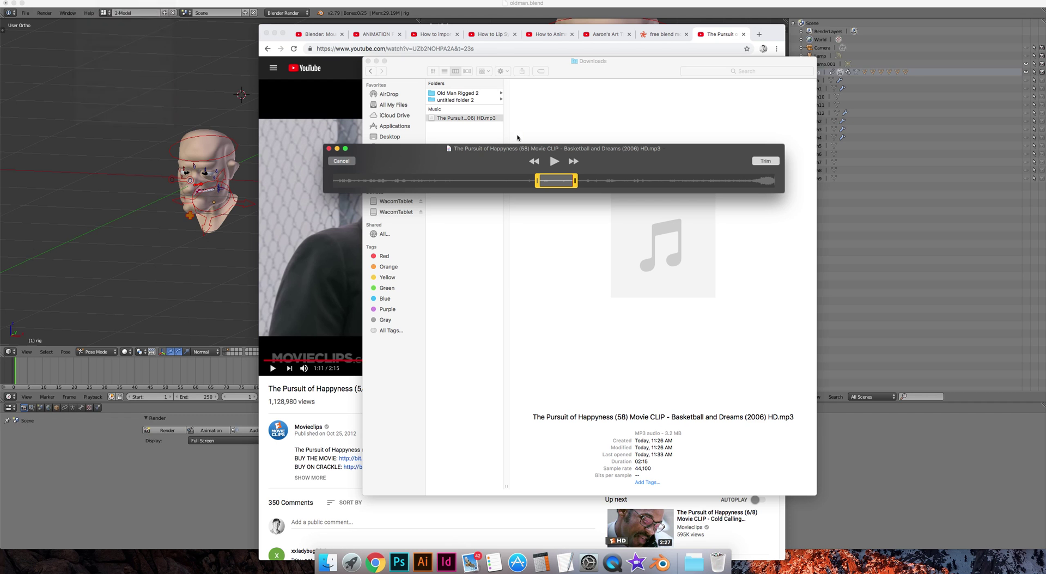
pyautogui.click(765, 161)
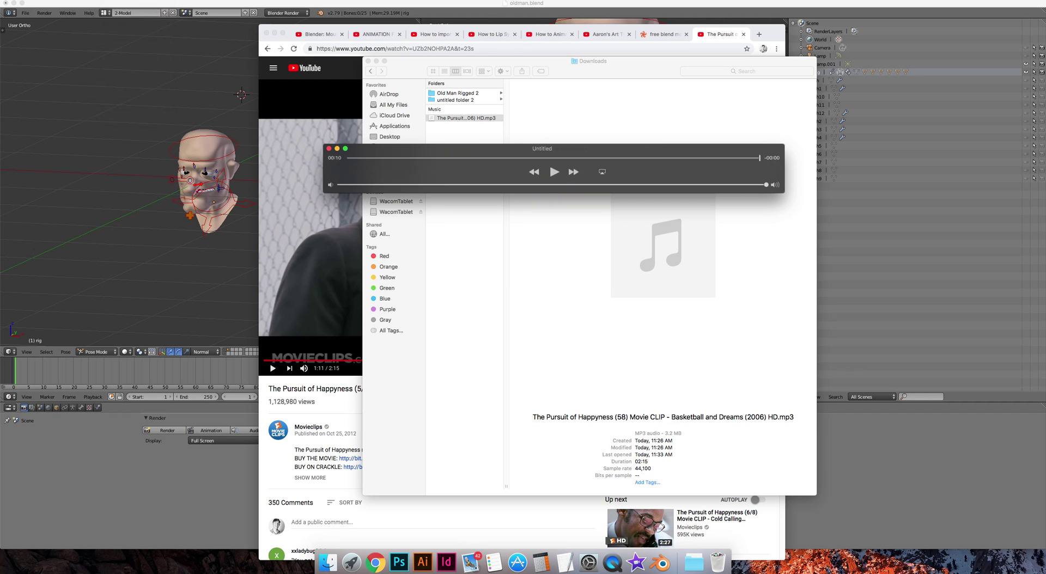
# Export the trimmed clip as audio only to the Downloads folder under the name lipsyncaudio.
pyautogui.click(84, 0)
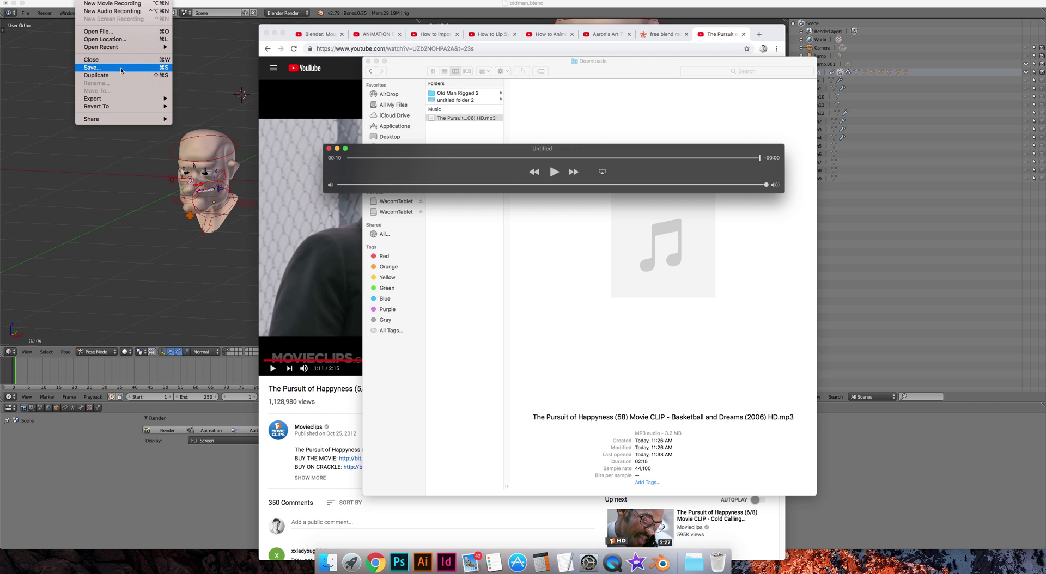
pyautogui.moveTo(91, 100)
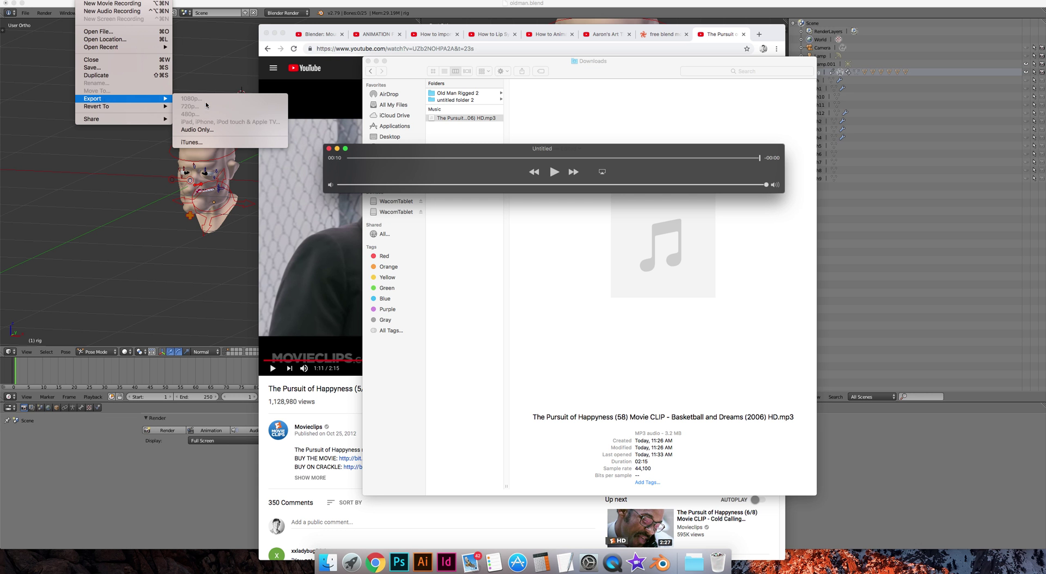
pyautogui.click(204, 130)
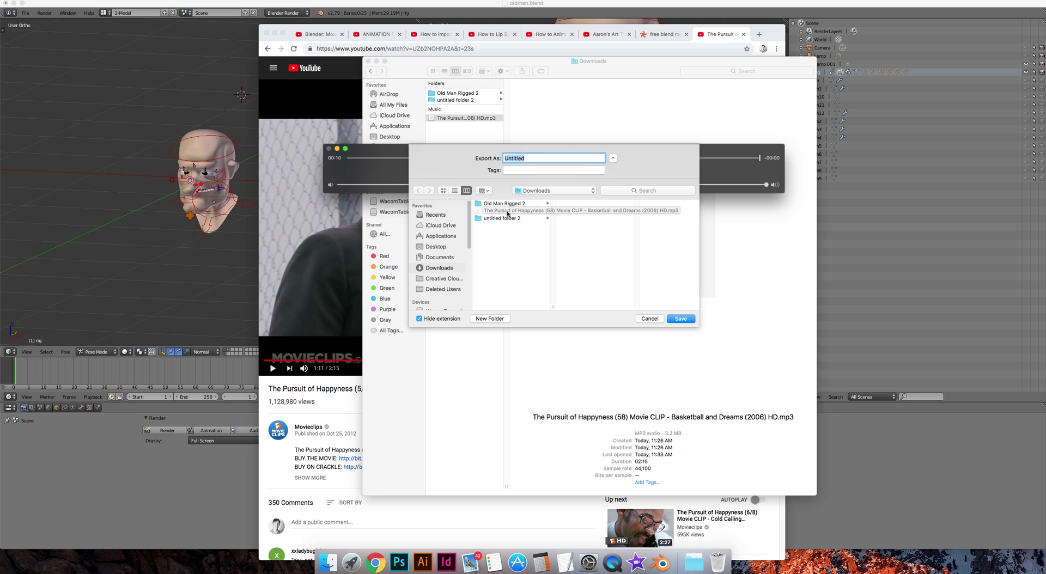
pyautogui.write('lipsyncaudio')
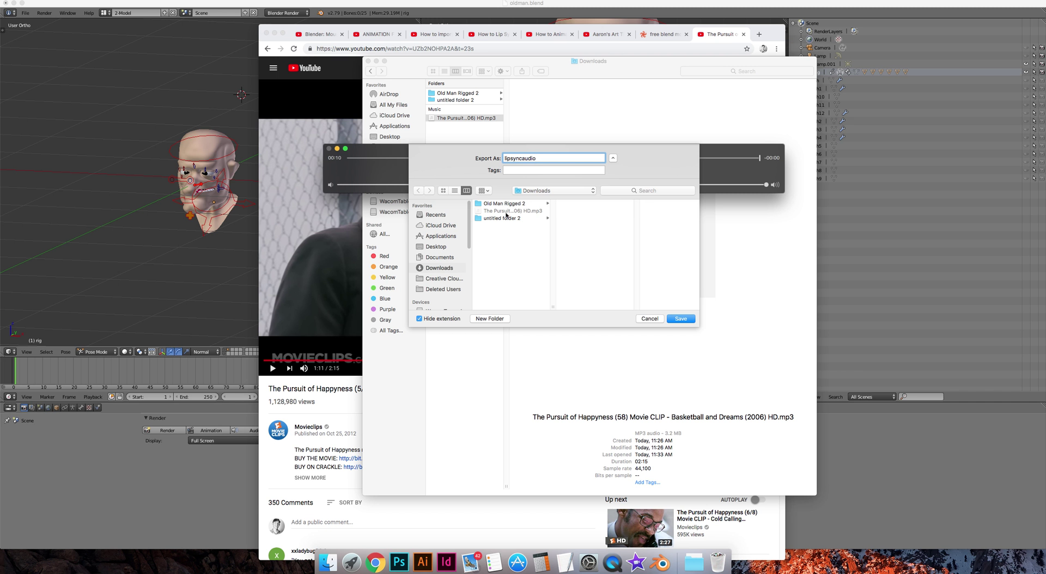
pyautogui.click(681, 319)
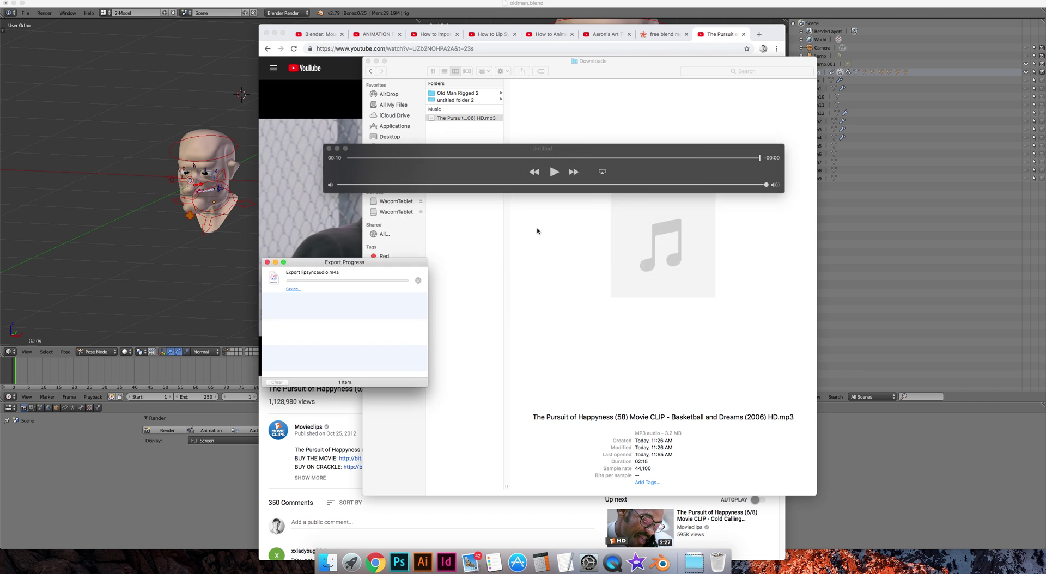
# Move the untitled QuickTime clip off the Finder file list and close it.
pyautogui.moveTo(444, 154); pyautogui.dragTo(587, 196)
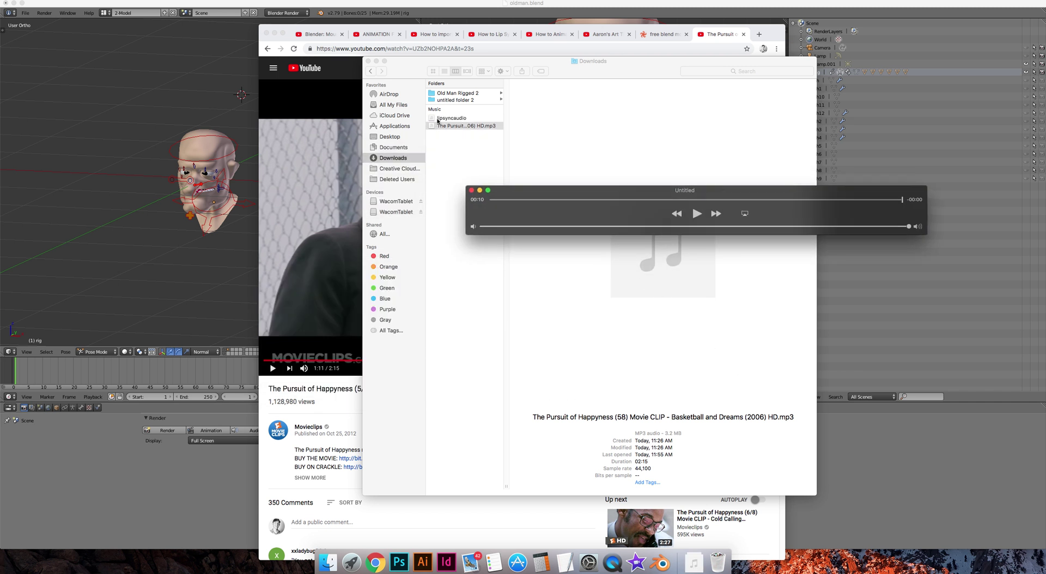
pyautogui.click(471, 190)
pyautogui.click(666, 277)
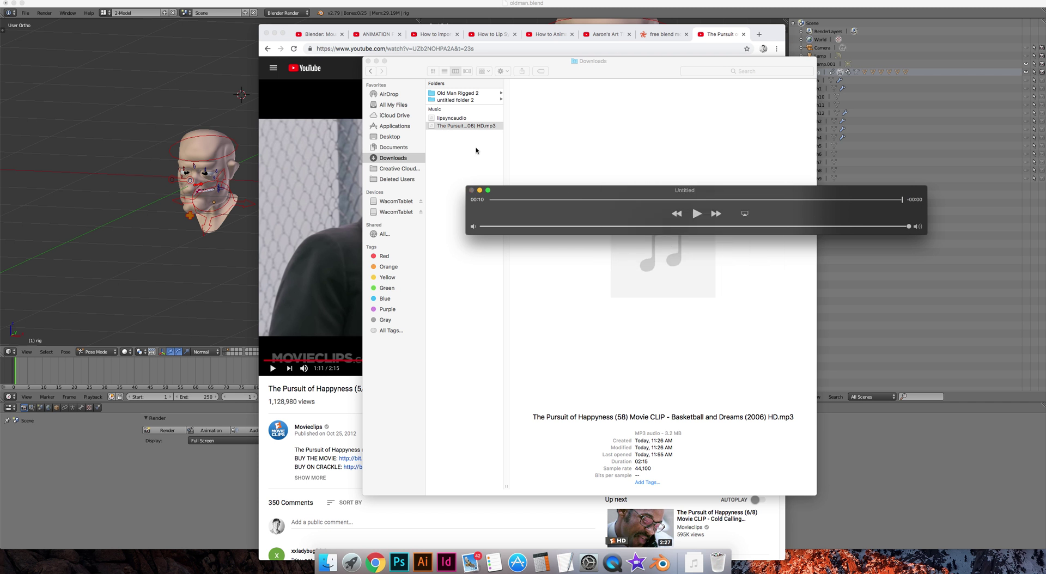
# Preview the exported lipsyncaudio file in Finder to check the trimmed dialogue, then close the preview and deselect it.
pyautogui.click(452, 119)
pyautogui.press('space')
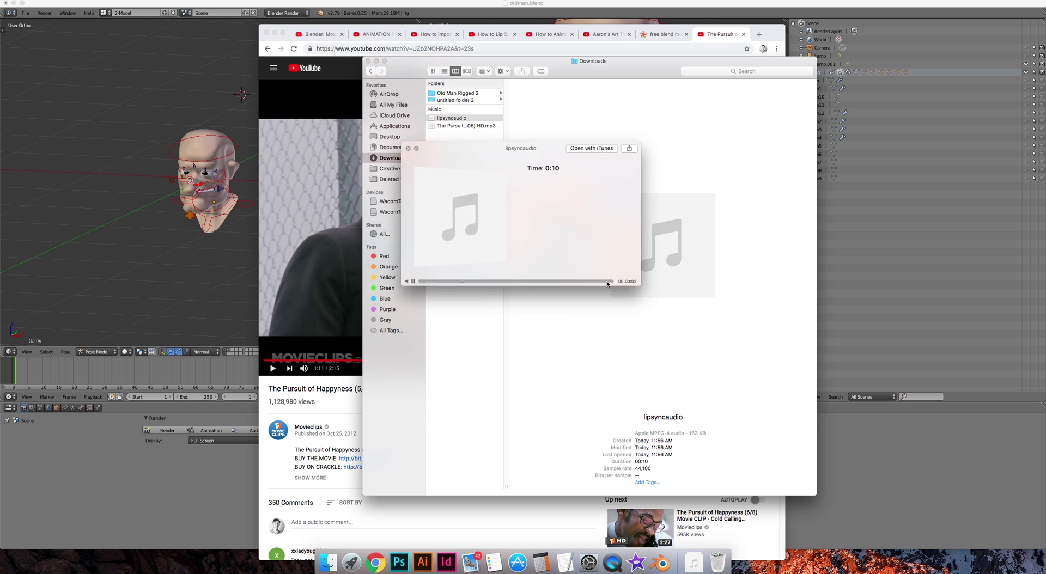
pyautogui.click(610, 282)
pyautogui.press('space')
pyautogui.click(455, 172)
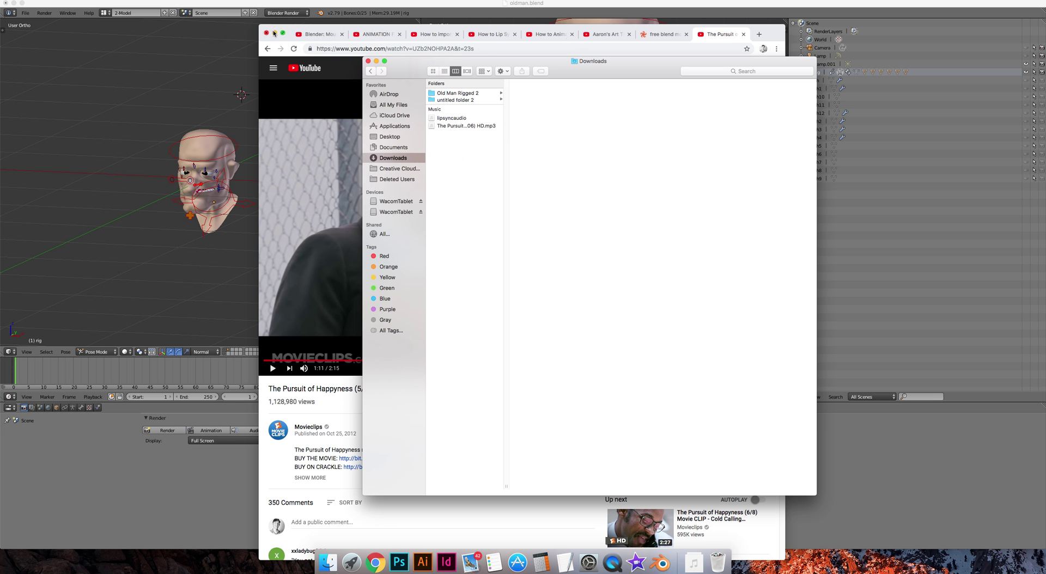
# Minimize the browser window, put the Finder window away, and switch to the oldman.blend scene in Blender.
pyautogui.click(275, 34)
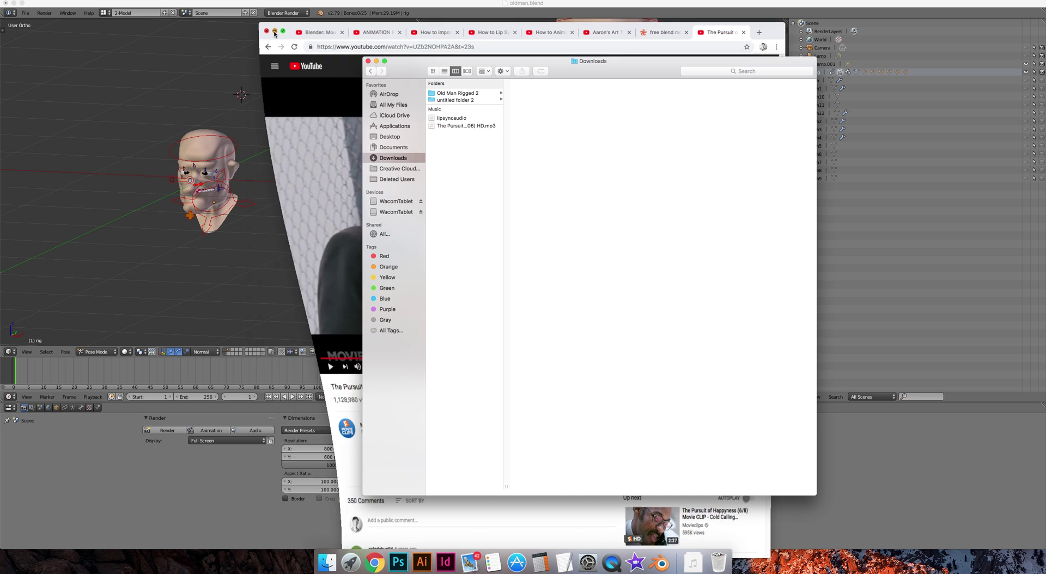
pyautogui.moveTo(407, 64); pyautogui.dragTo(444, 64)
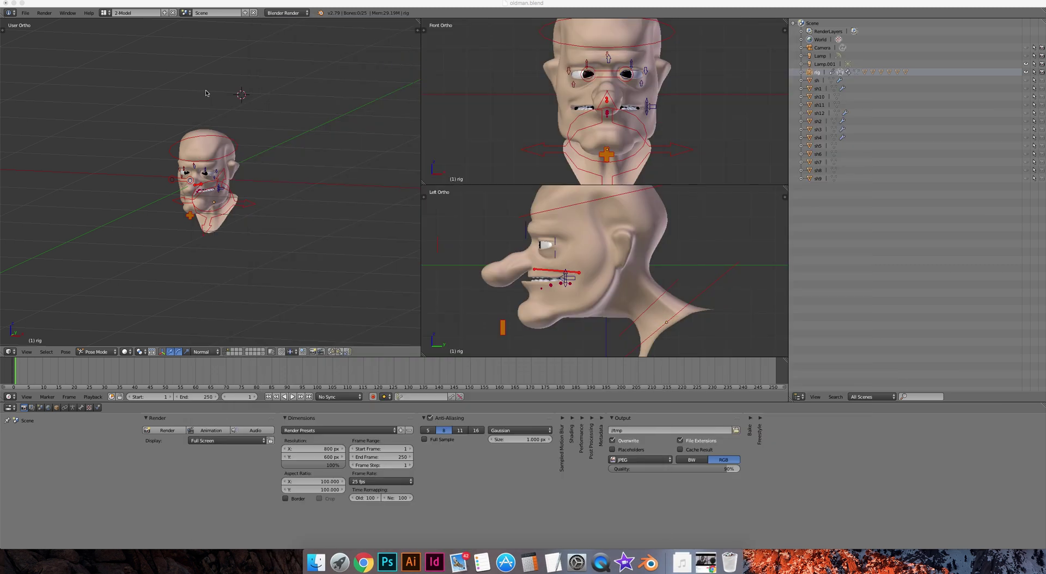
pyautogui.click(207, 95)
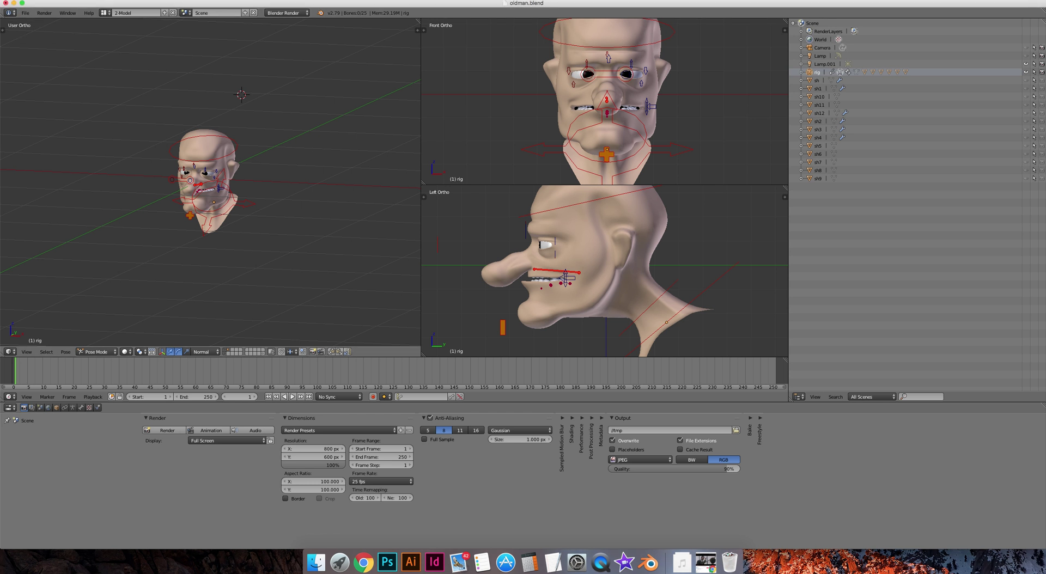
pyautogui.click(34, 5)
pyautogui.press('Escape')
pyautogui.click(25, 12)
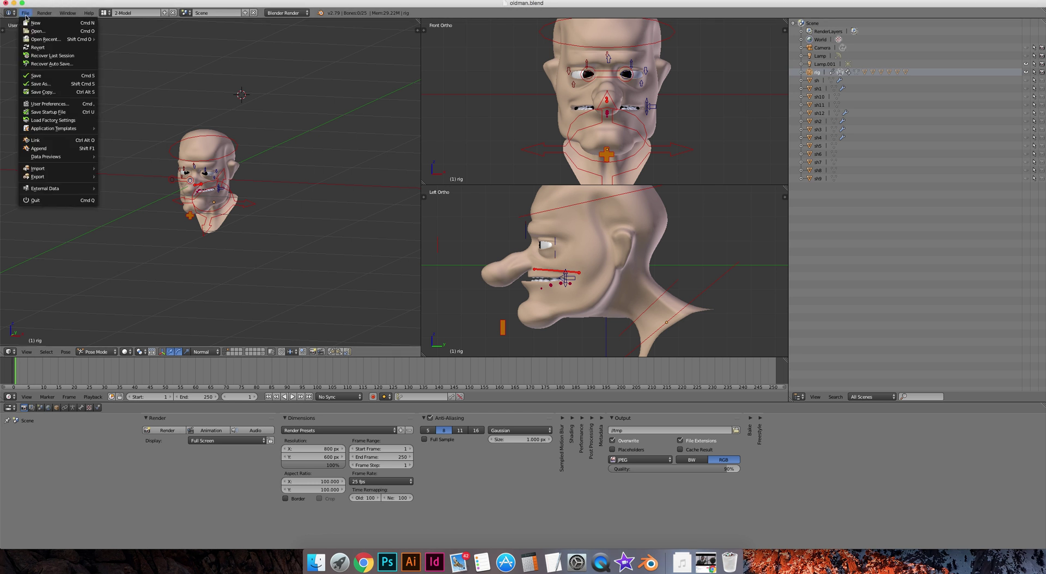
pyautogui.press('Escape')
pyautogui.click(25, 13)
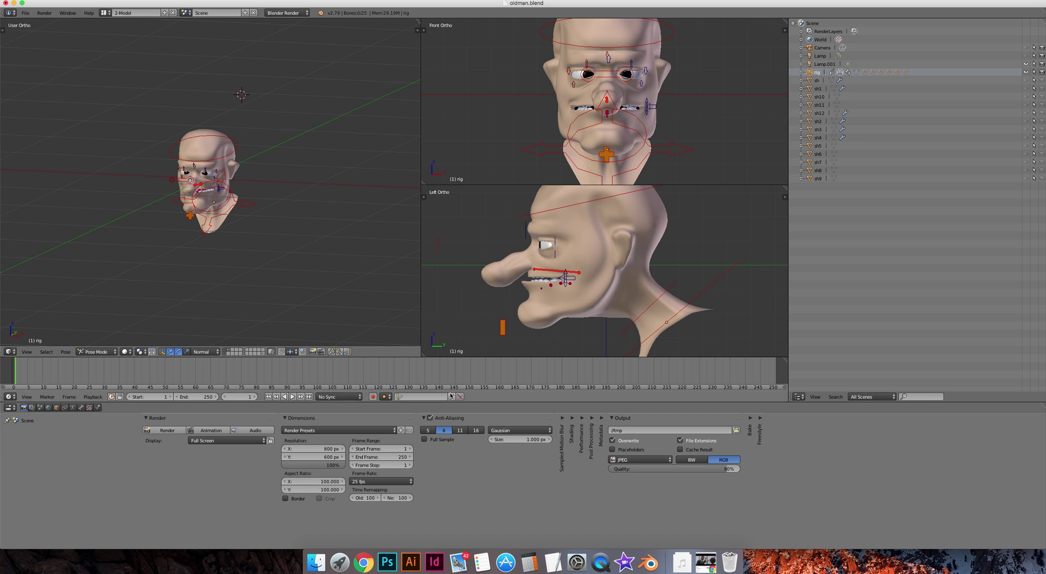
# Open the Mouse settings in System Preferences to examine the mouse button assignments.
pyautogui.click(577, 562)
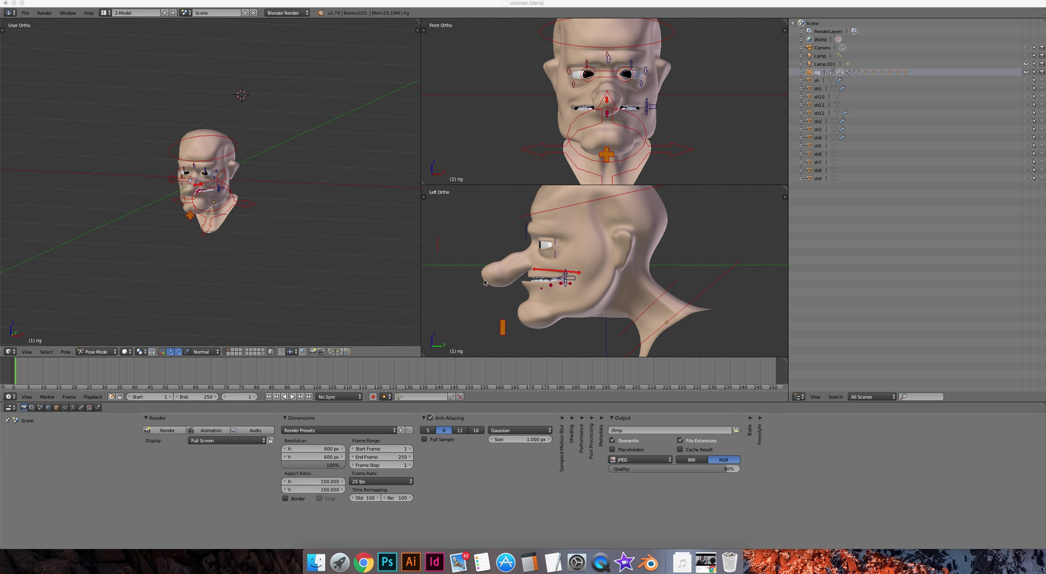
pyautogui.click(726, 158)
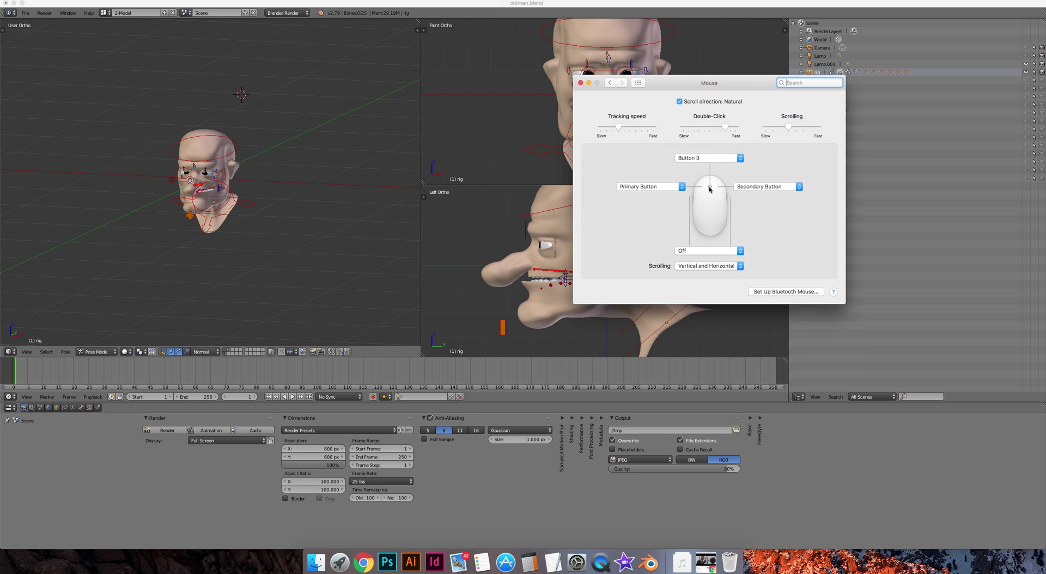
# Review the primary, secondary and wheel-click assignments in the Mouse settings, keep Button 3 for the wheel, and close the window.
pyautogui.click(662, 189)
pyautogui.click(663, 189)
pyautogui.click(777, 189)
pyautogui.click(771, 186)
pyautogui.click(713, 158)
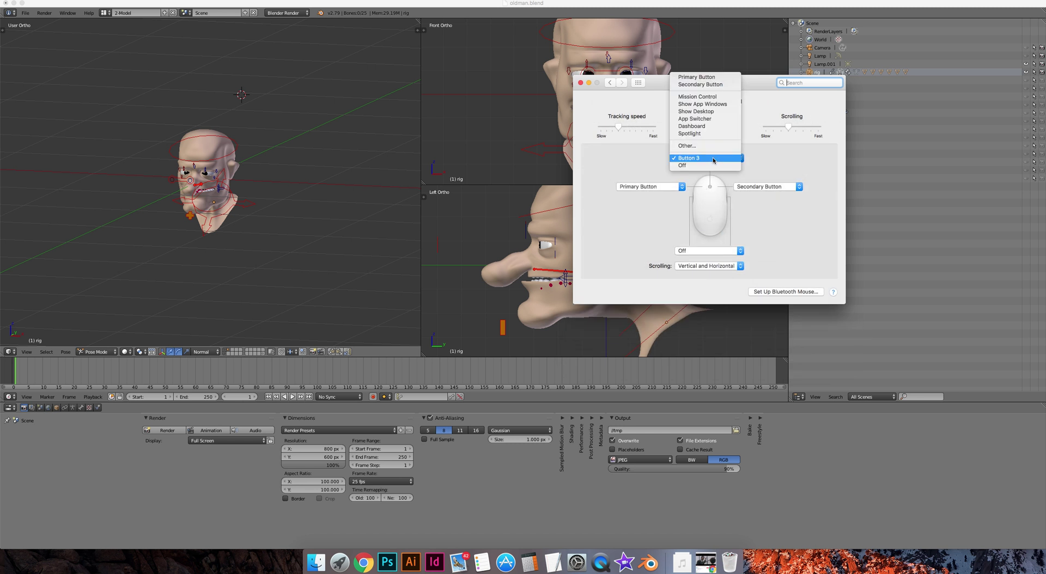
pyautogui.click(704, 160)
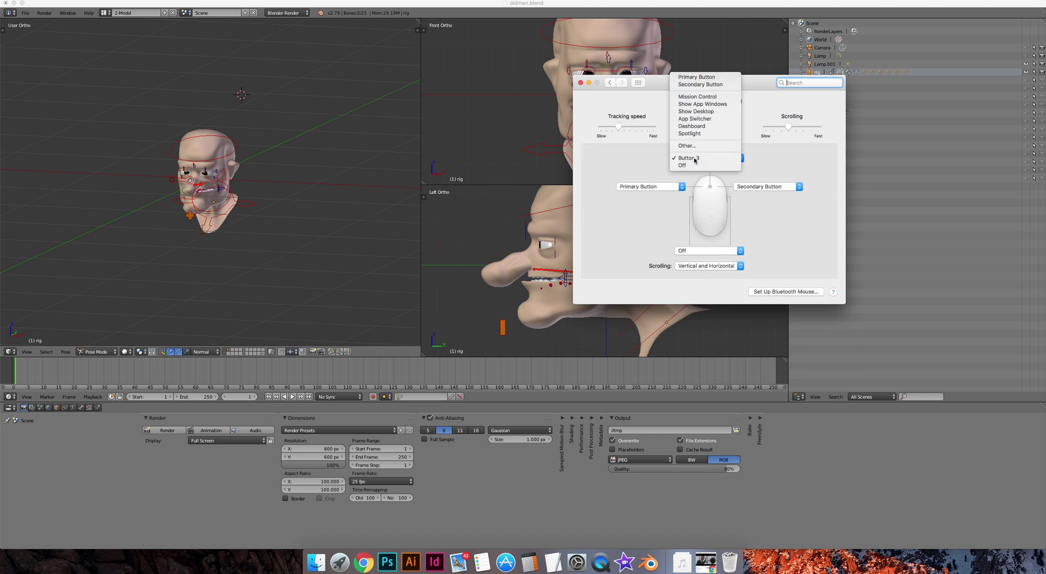
pyautogui.click(581, 82)
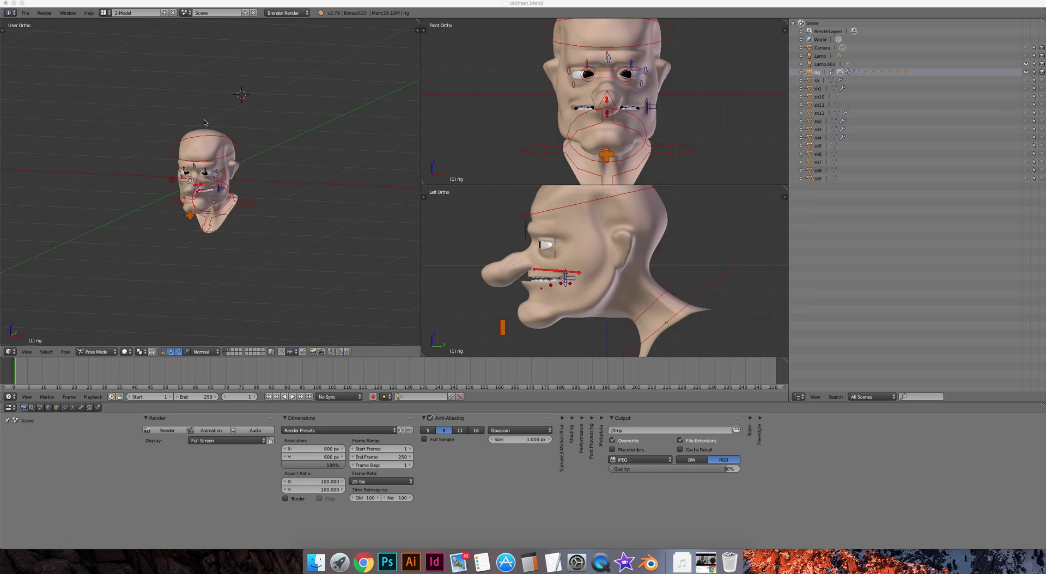
# Inspect the old man head from several angles, render the current frame to preview it, and return to the scene.
pyautogui.moveTo(245, 161)
pyautogui.mouseDown(button='middle')
pyautogui.moveTo(254, 152)
pyautogui.moveTo(255, 171)
pyautogui.moveTo(235, 170)
pyautogui.moveTo(303, 147)
pyautogui.moveTo(355, 154)
pyautogui.moveTo(256, 177)
pyautogui.moveTo(180, 164)
pyautogui.moveTo(252, 163)
pyautogui.moveTo(237, 138)
pyautogui.moveTo(253, 158)
pyautogui.mouseUp(button='middle')
pyautogui.scroll(4, 235, 168)
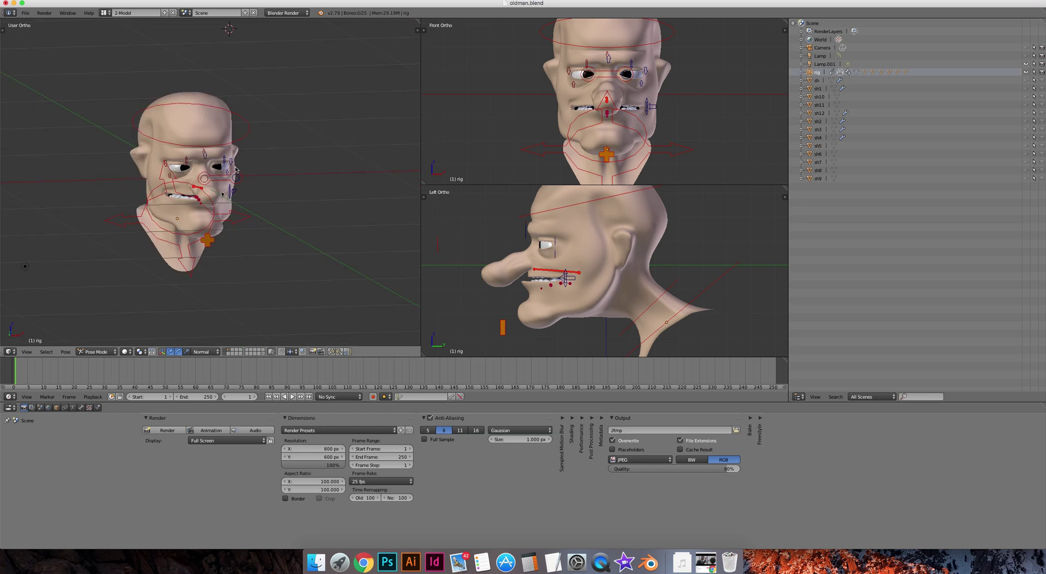
pyautogui.moveTo(269, 192); pyautogui.dragTo(97, 202, button='middle')
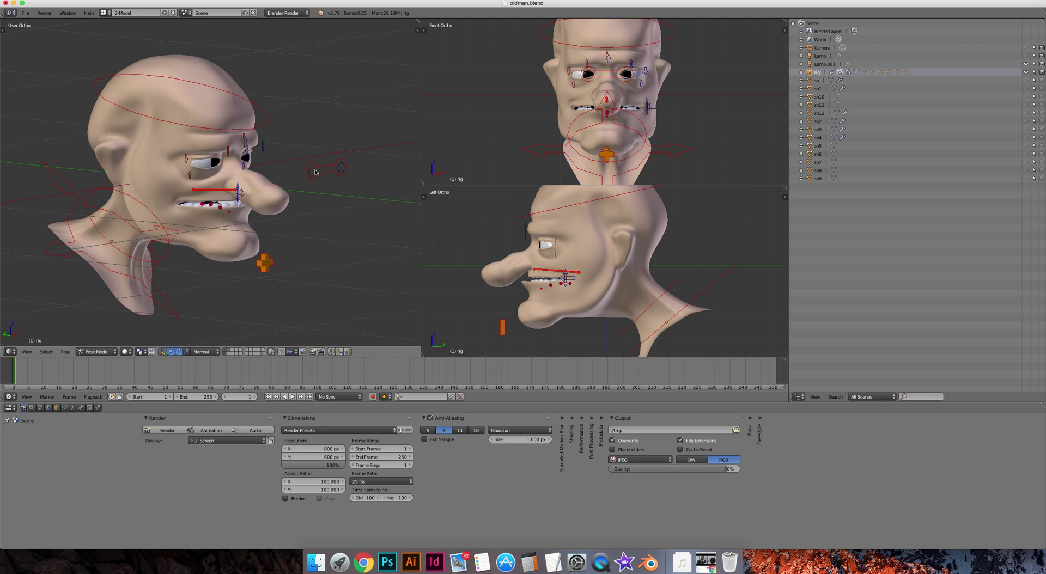
pyautogui.moveTo(301, 124); pyautogui.dragTo(221, 152, button='middle')
pyautogui.scroll(-4, 221, 151)
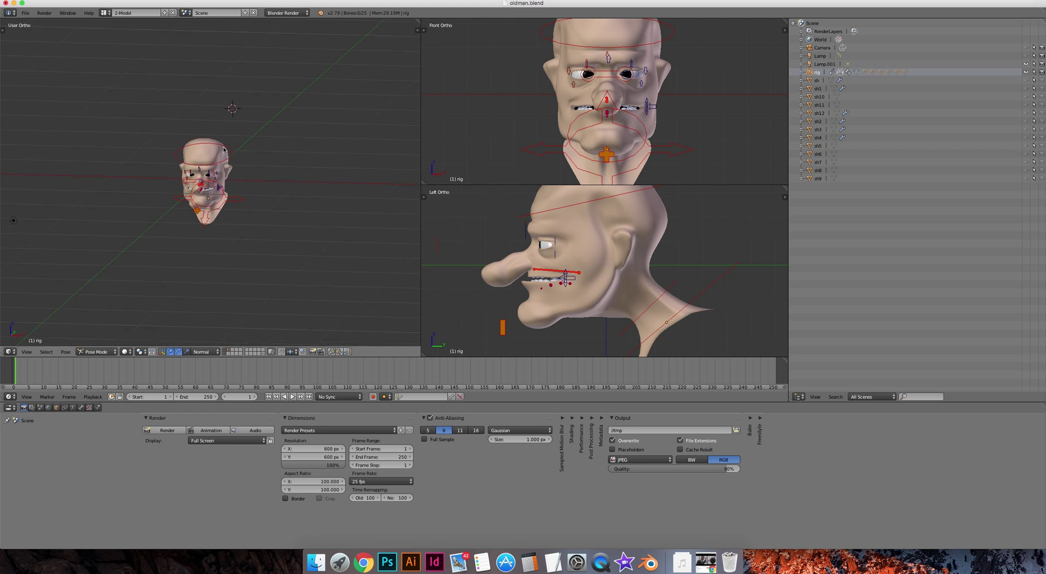
pyautogui.scroll(4, 223, 152)
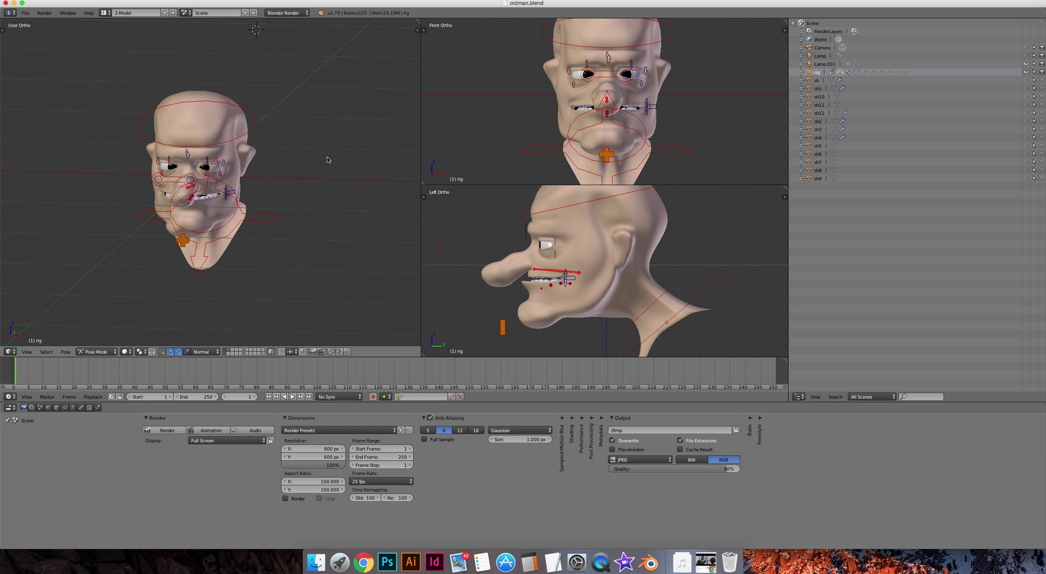
pyautogui.press('F12')
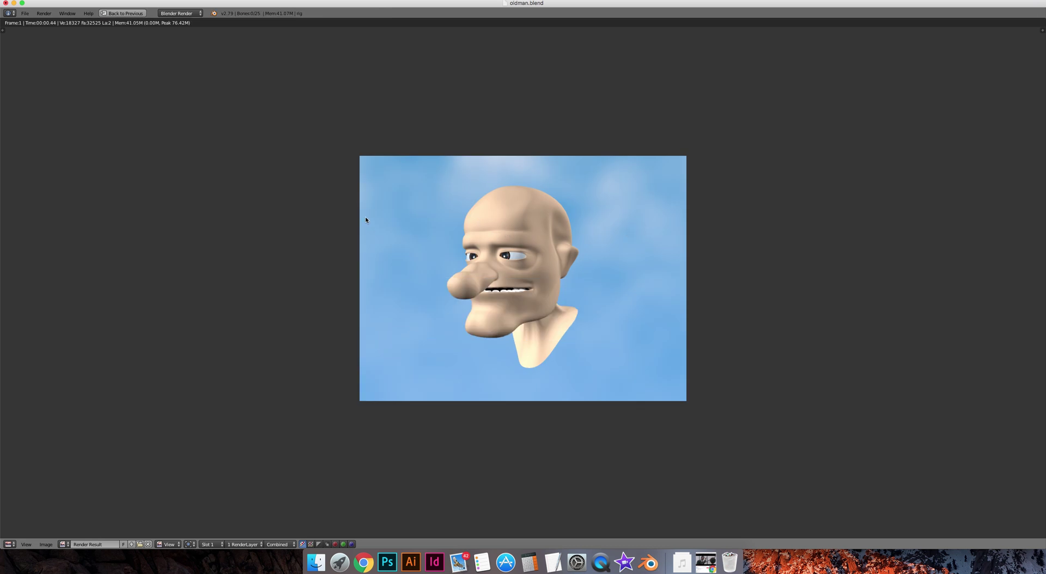
pyautogui.click(117, 14)
# Change the render properties area below the timeline into a Video Sequence Editor.
pyautogui.moveTo(199, 146); pyautogui.dragTo(333, 26, button='middle')
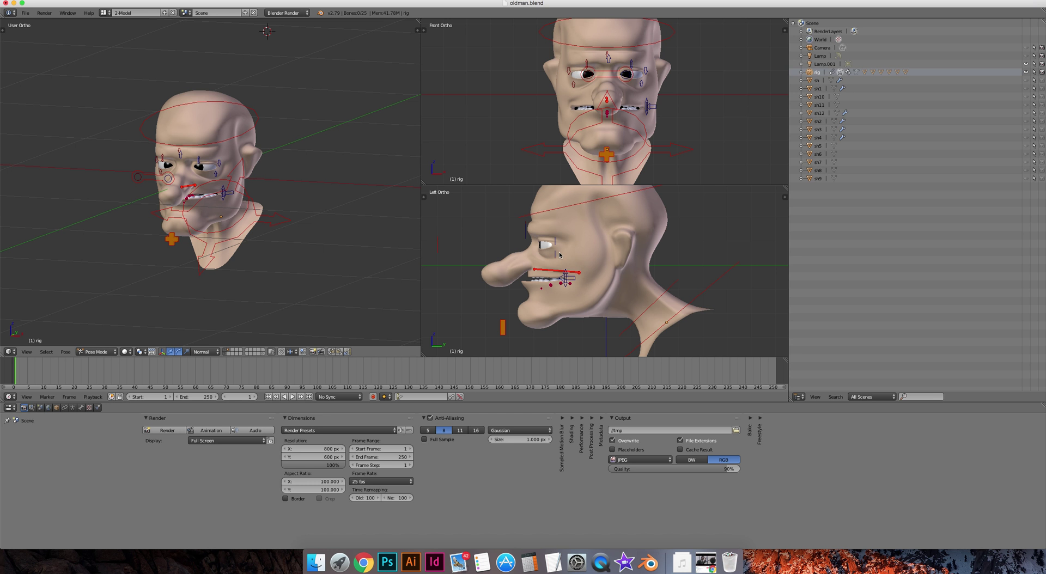
pyautogui.moveTo(197, 171); pyautogui.dragTo(237, 180, button='middle')
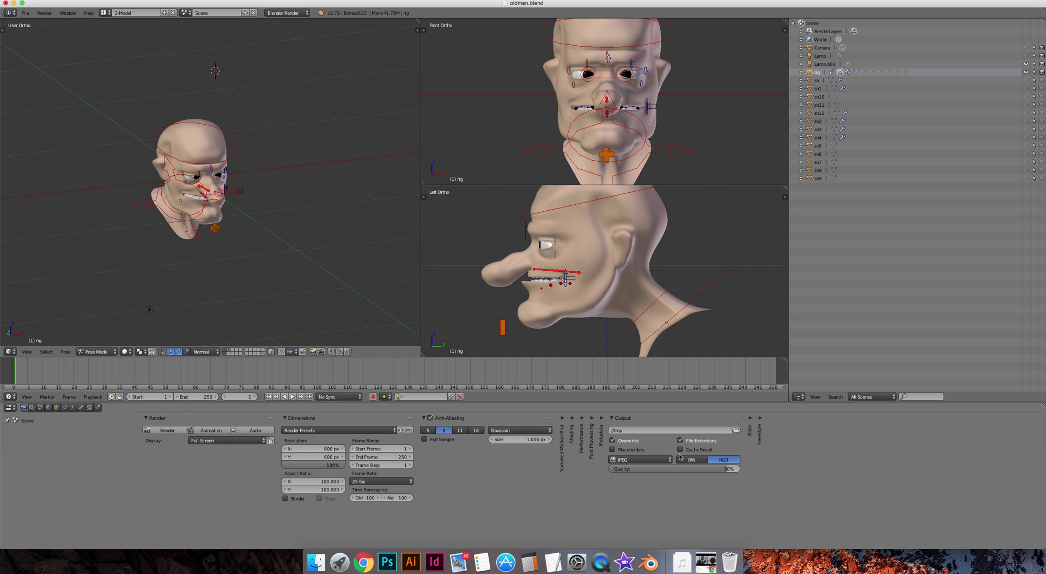
pyautogui.click(661, 461)
pyautogui.click(8, 408)
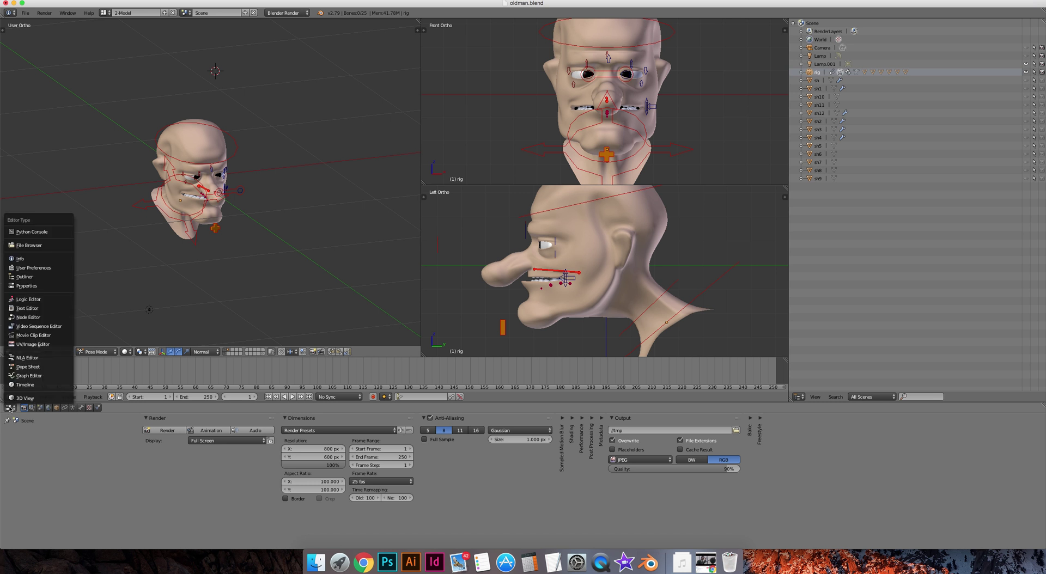
pyautogui.click(34, 327)
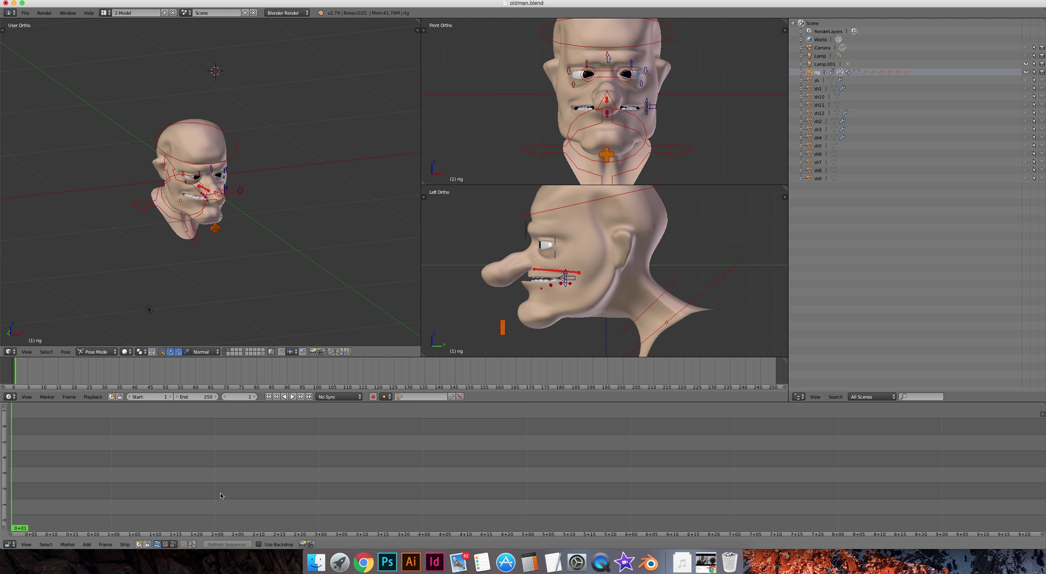
# Add lipsyncaudio.m4a from the Downloads folder as a sound strip on channel 1 starting at frame 1.
pyautogui.click(89, 546)
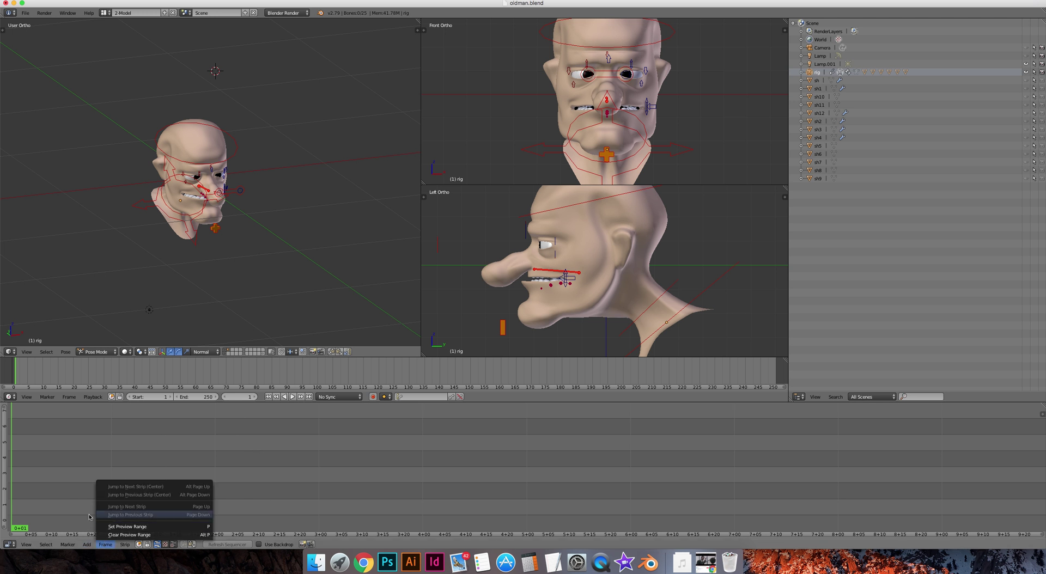
pyautogui.click(87, 545)
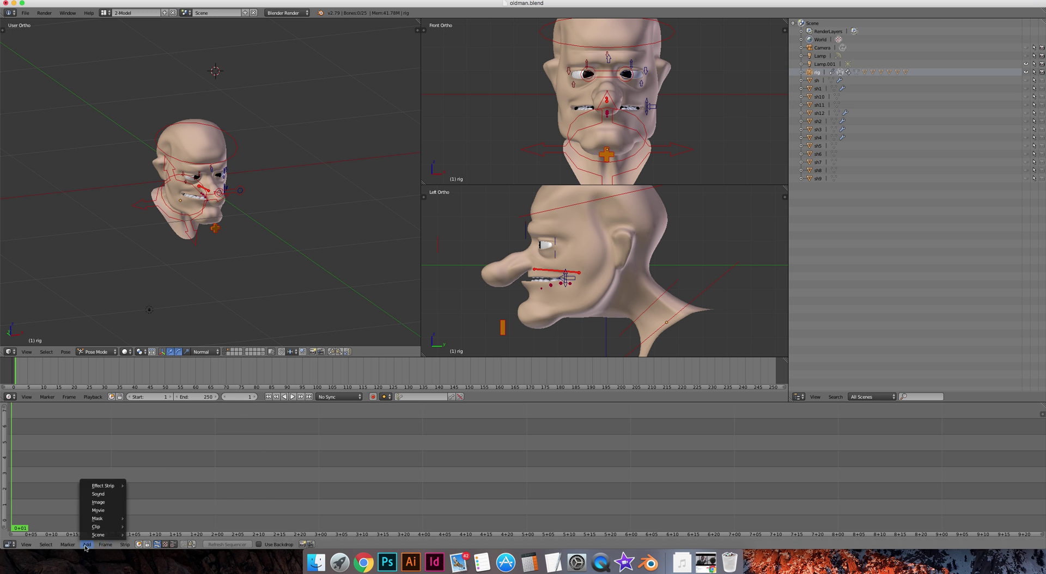
pyautogui.click(103, 494)
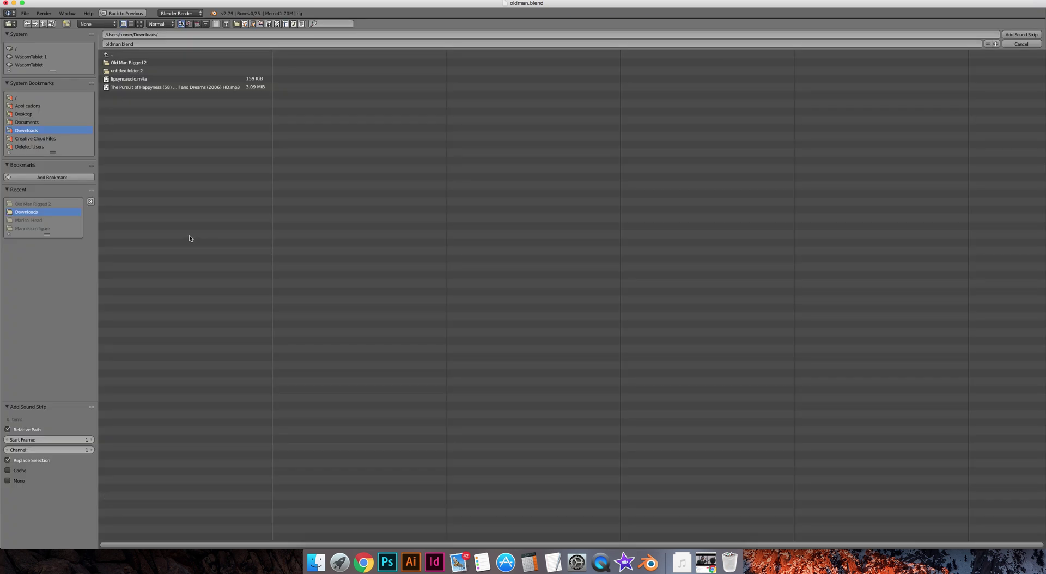
pyautogui.click(135, 80)
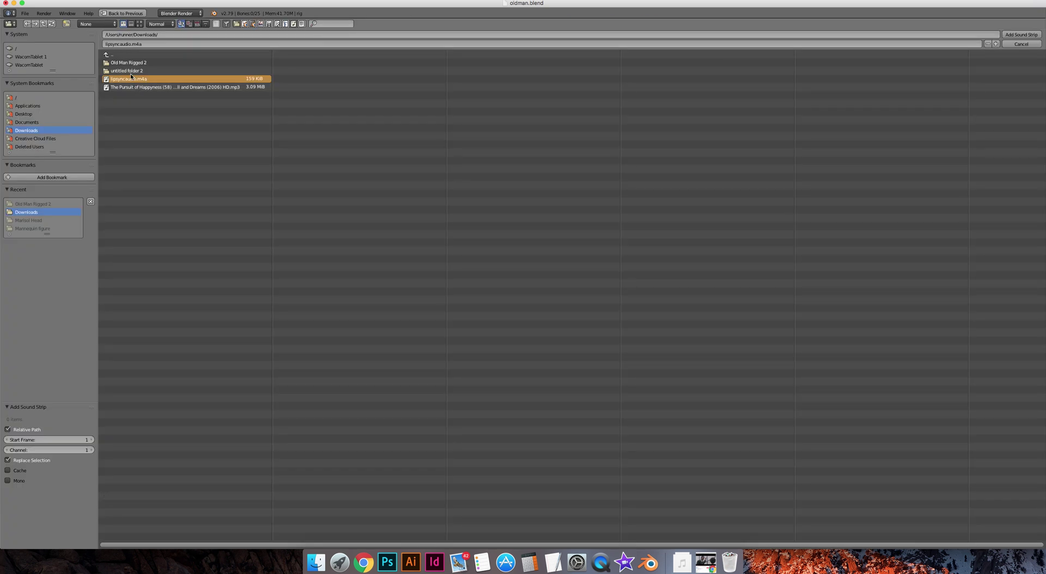
pyautogui.doubleClick(130, 80)
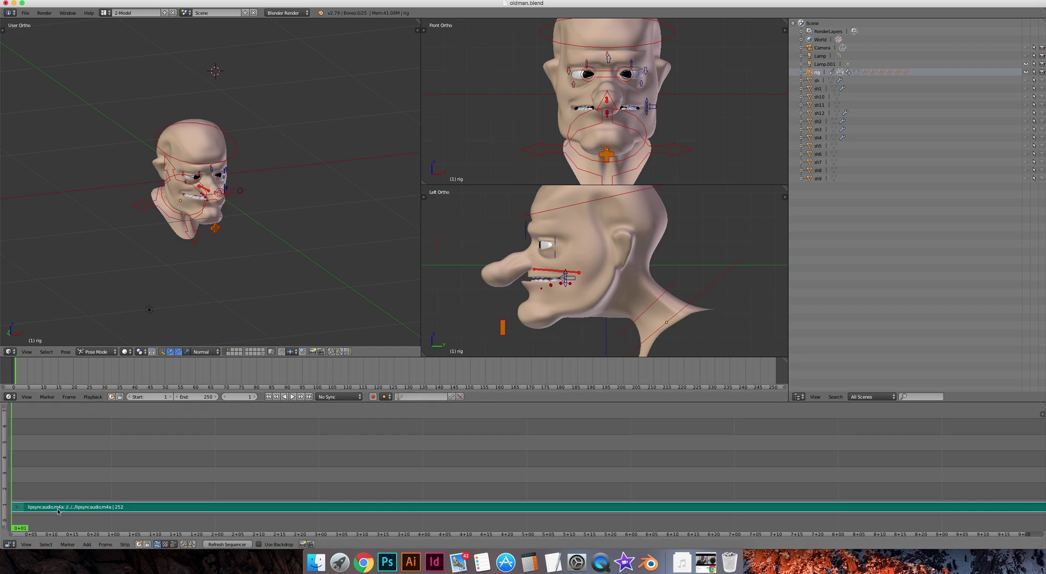
pyautogui.moveTo(36, 507)
pyautogui.mouseDown(button='right')
pyautogui.moveTo(121, 507)
pyautogui.moveTo(39, 508)
pyautogui.mouseUp(button='right')
# Enable Audio Scrubbing for timeline playback and scrub through the dialogue, stopping at frame 42.
pyautogui.click(93, 397)
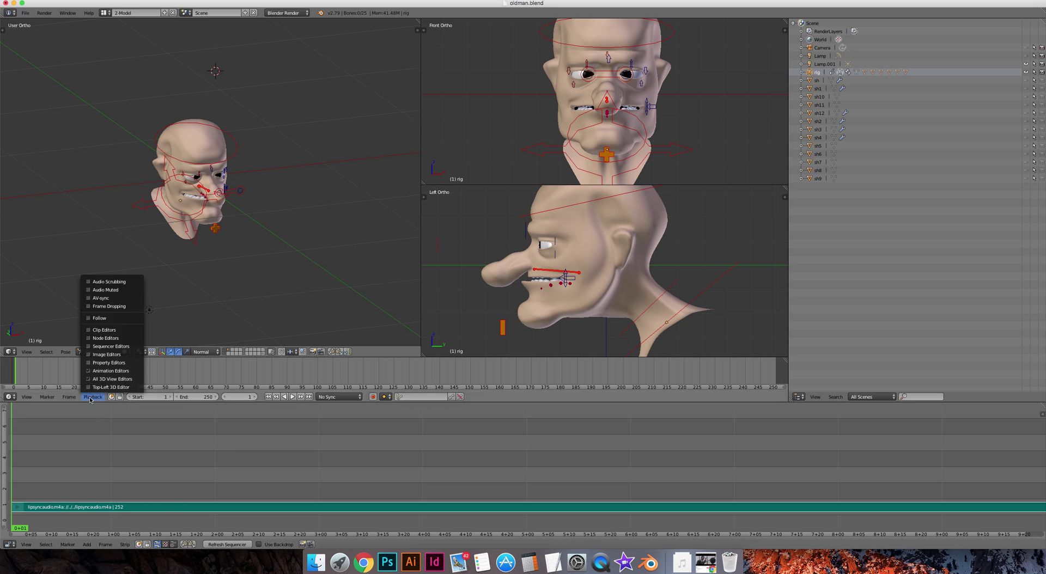
pyautogui.click(101, 282)
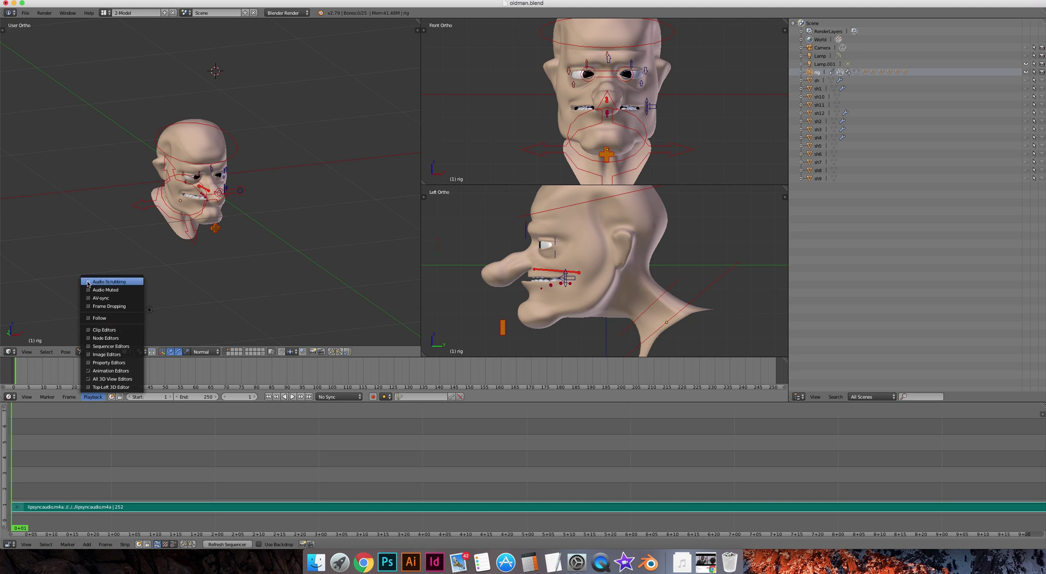
pyautogui.hotkey('alt', 'a')
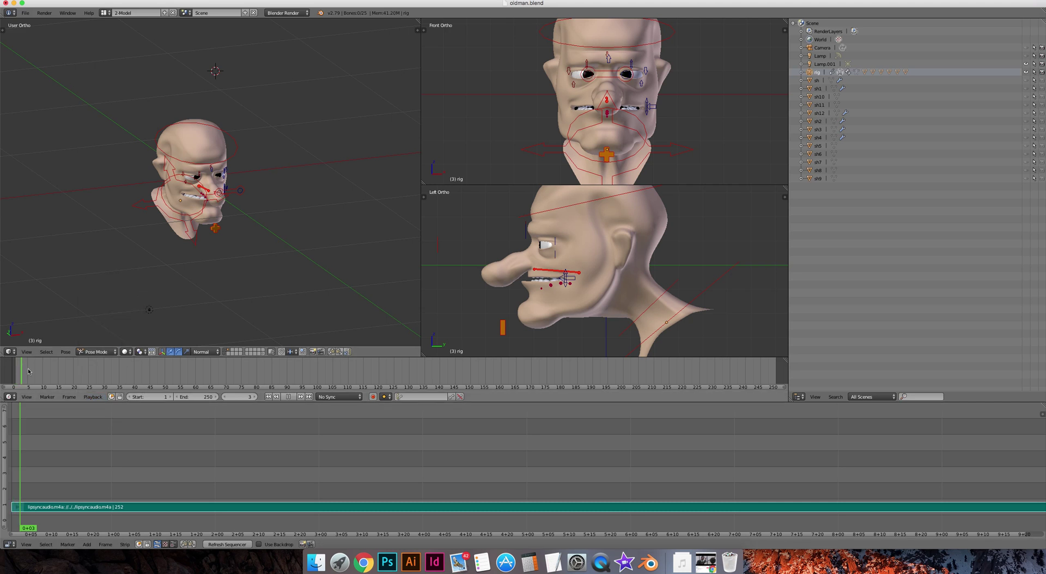
pyautogui.moveTo(240, 377); pyautogui.dragTo(139, 375)
pyautogui.press('XF86AudioRaiseVolume')
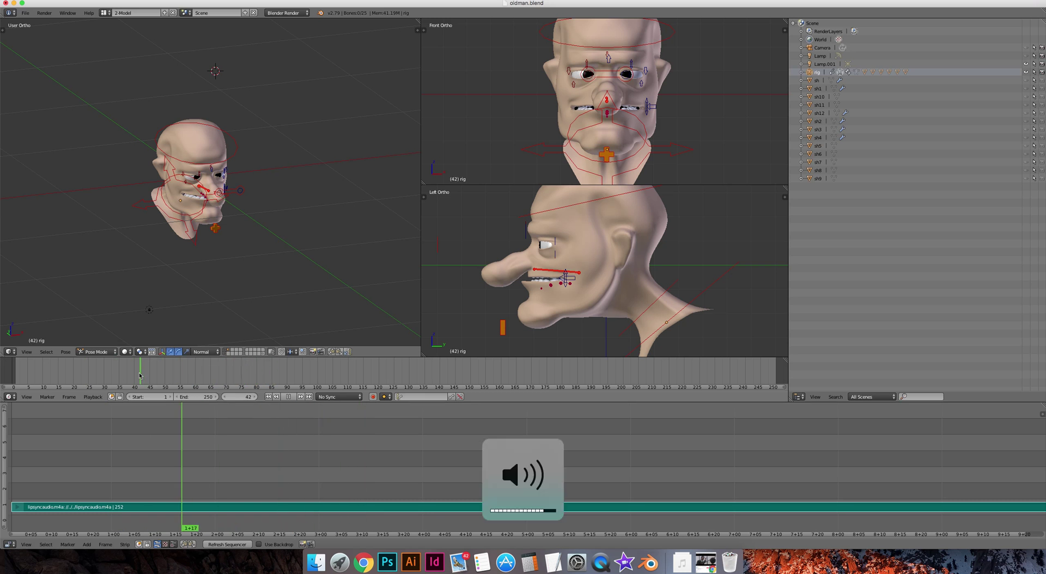
pyautogui.moveTo(166, 380); pyautogui.dragTo(140, 377)
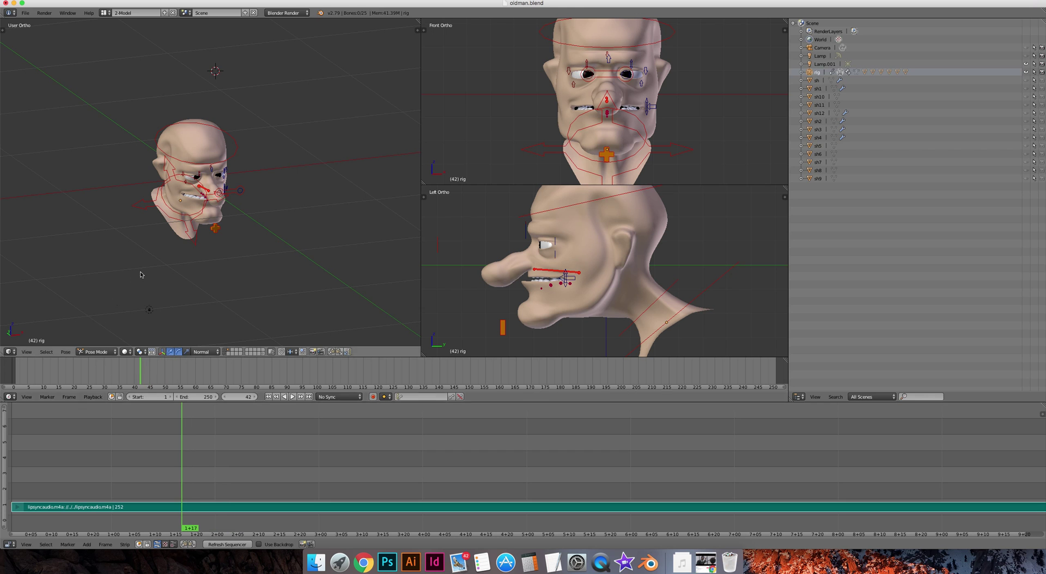
# Select the base control around the neck and try moving the whole head with it.
pyautogui.moveTo(166, 259); pyautogui.dragTo(165, 210, button='middle')
pyautogui.scroll(2, 164, 231)
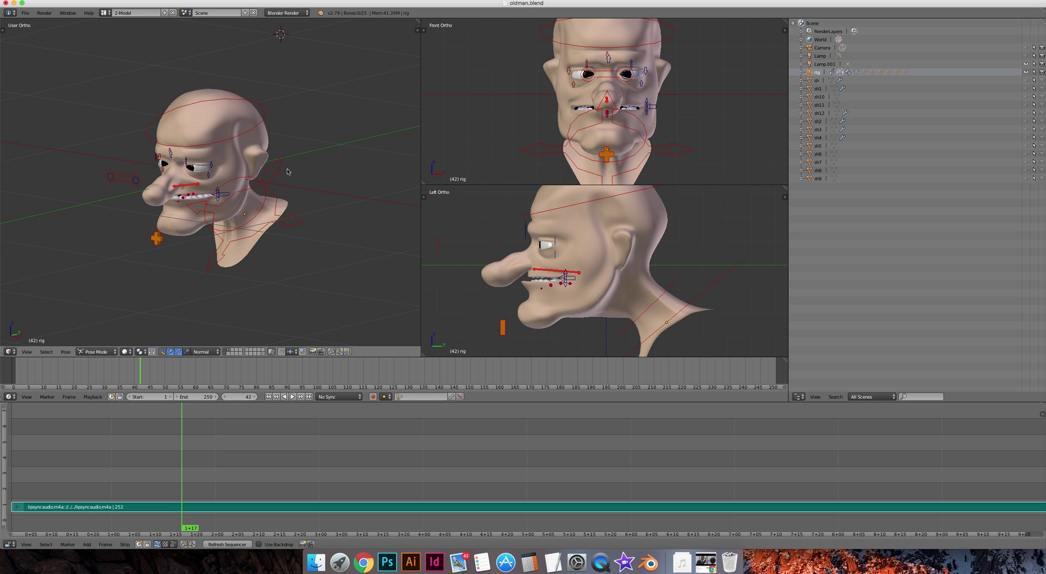
pyautogui.moveTo(137, 179); pyautogui.dragTo(146, 170, button='middle')
pyautogui.scroll(2, 148, 175)
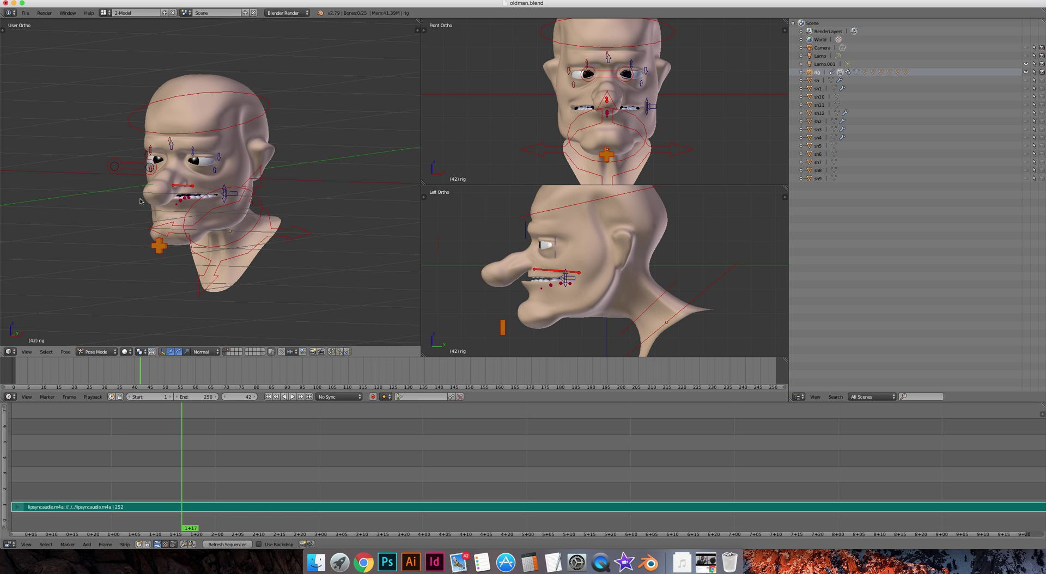
pyautogui.moveTo(115, 200); pyautogui.dragTo(316, 273, button='middle')
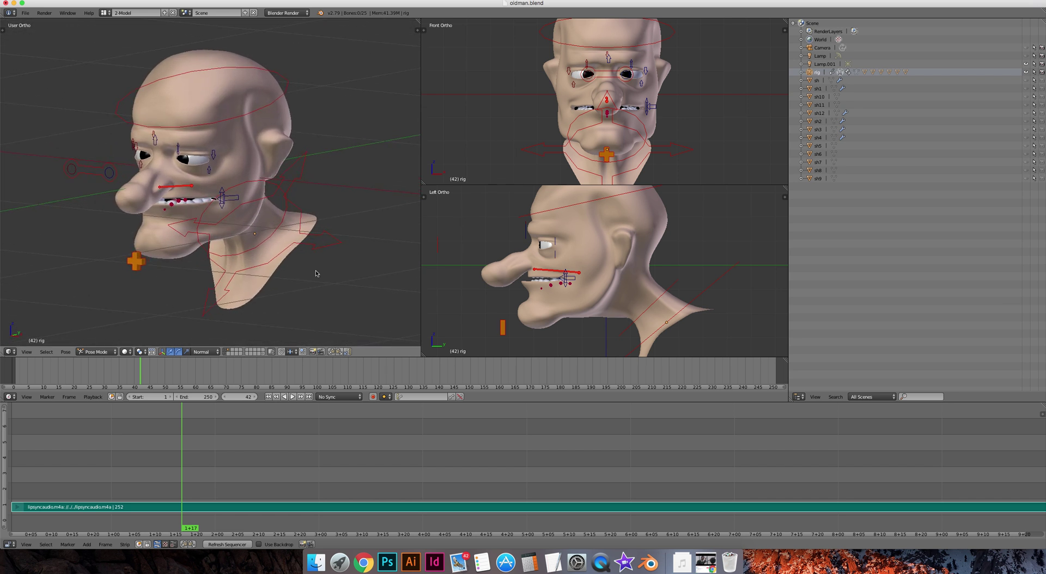
pyautogui.rightClick(316, 238)
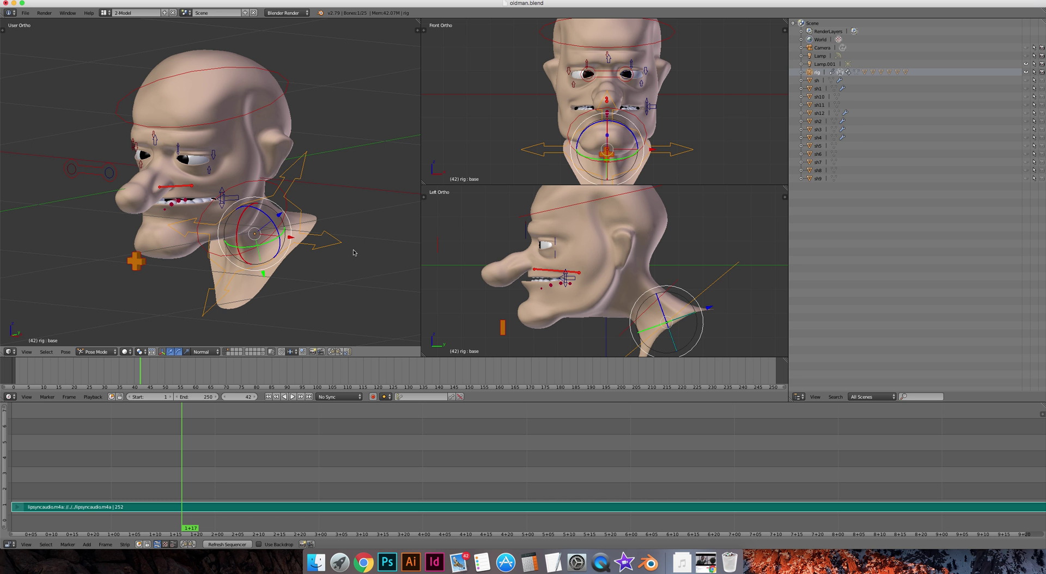
pyautogui.press('r')
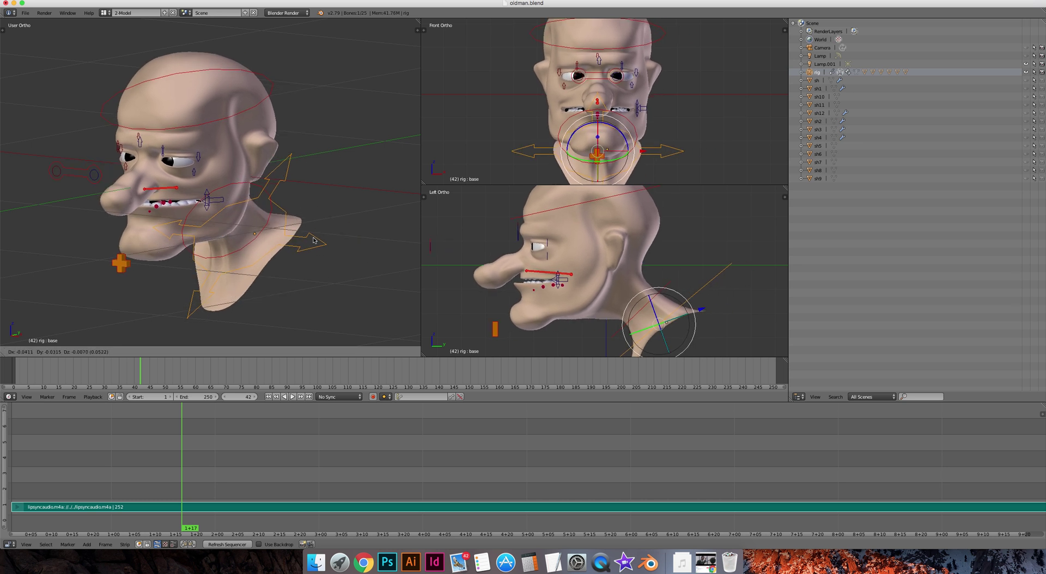
pyautogui.press('Escape')
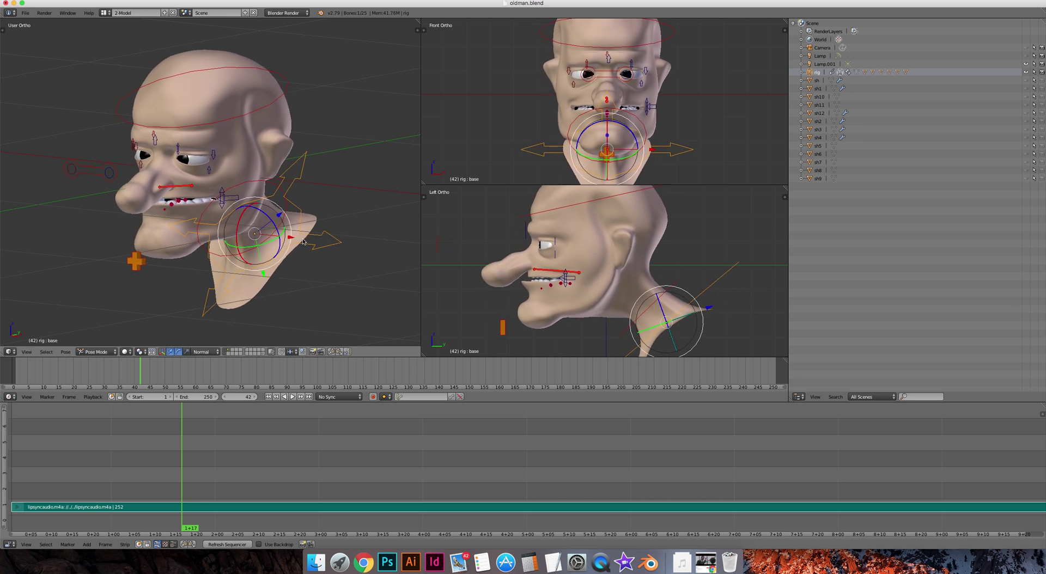
pyautogui.click(325, 212)
# Select the head control ring around the skull and rotate it about its local X, Y and Z axes to nod, turn and tilt.
pyautogui.rightClick(231, 122)
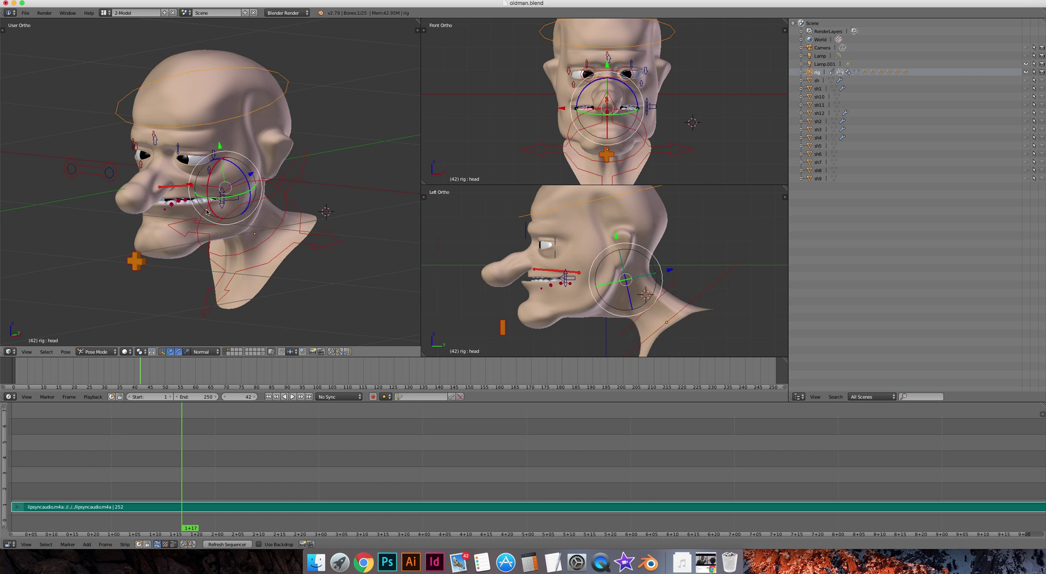
pyautogui.press('r')
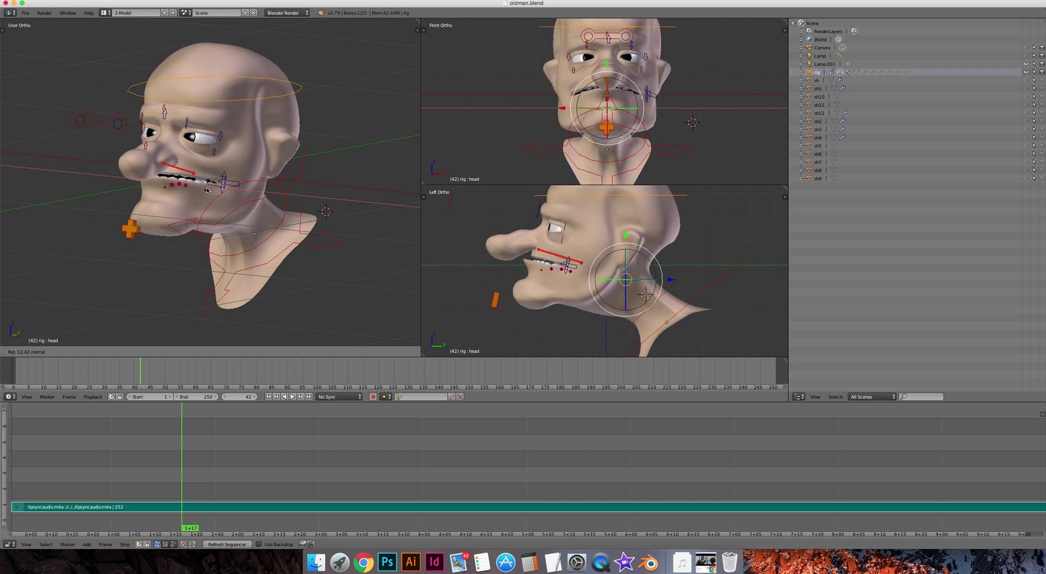
pyautogui.click(214, 191)
pyautogui.press('r')
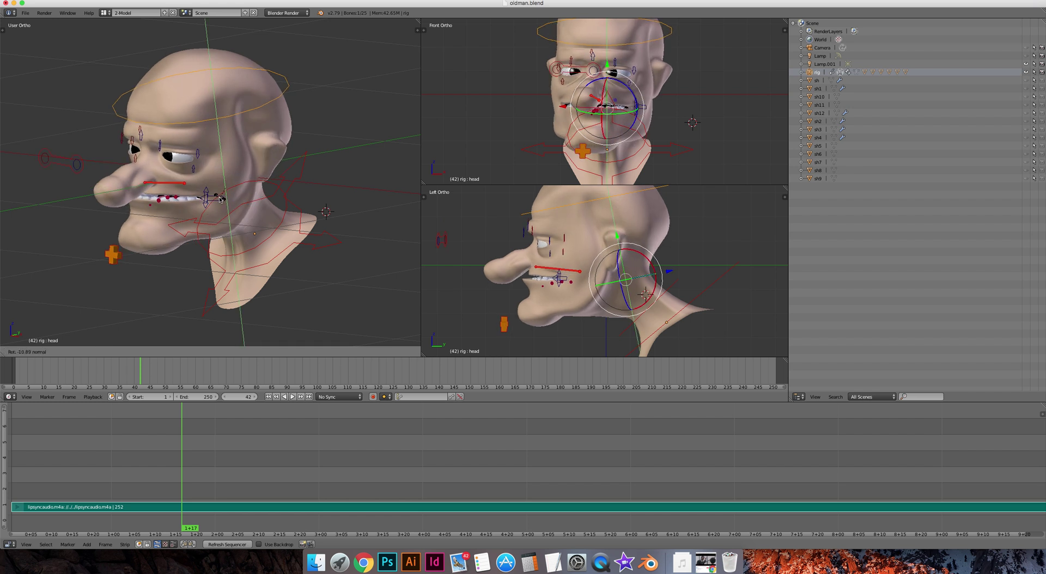
pyautogui.click(222, 199)
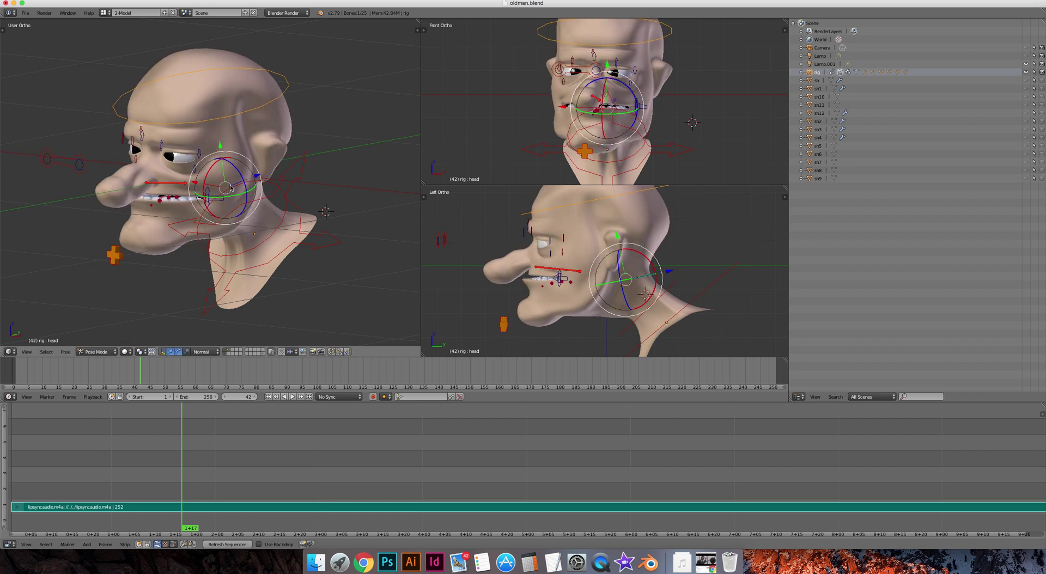
pyautogui.press('r')
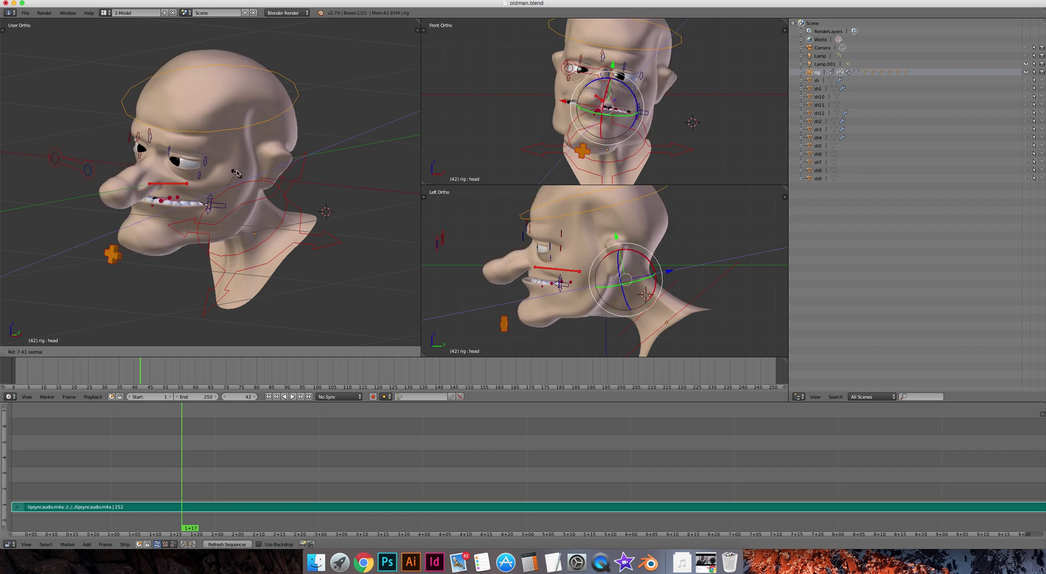
pyautogui.click(272, 204)
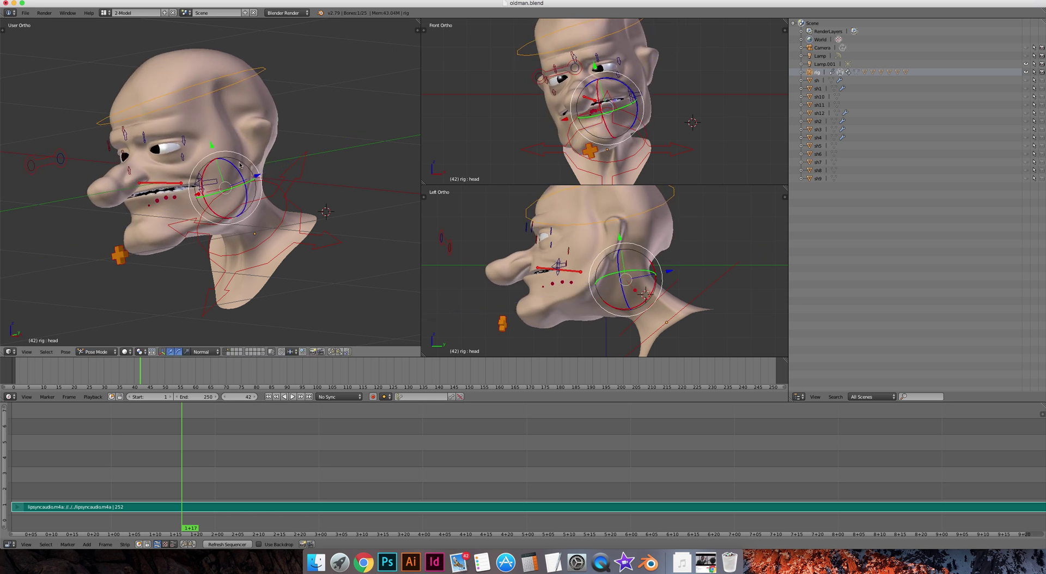
# Rotate the head control back about its local axes until the face points nearly forward.
pyautogui.press('r')
pyautogui.click(220, 199)
pyautogui.press('r')
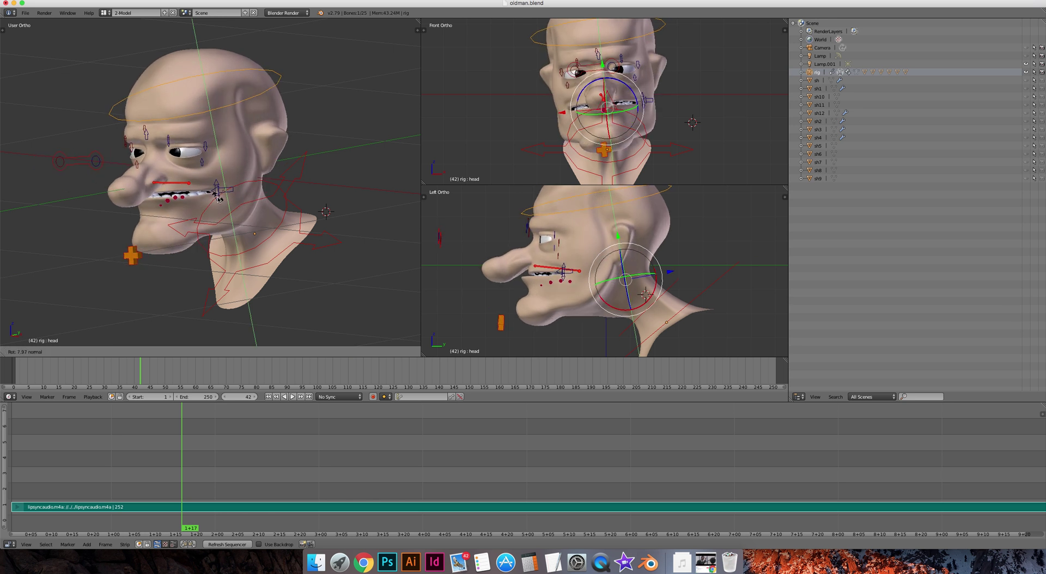
pyautogui.click(218, 198)
pyautogui.press('r')
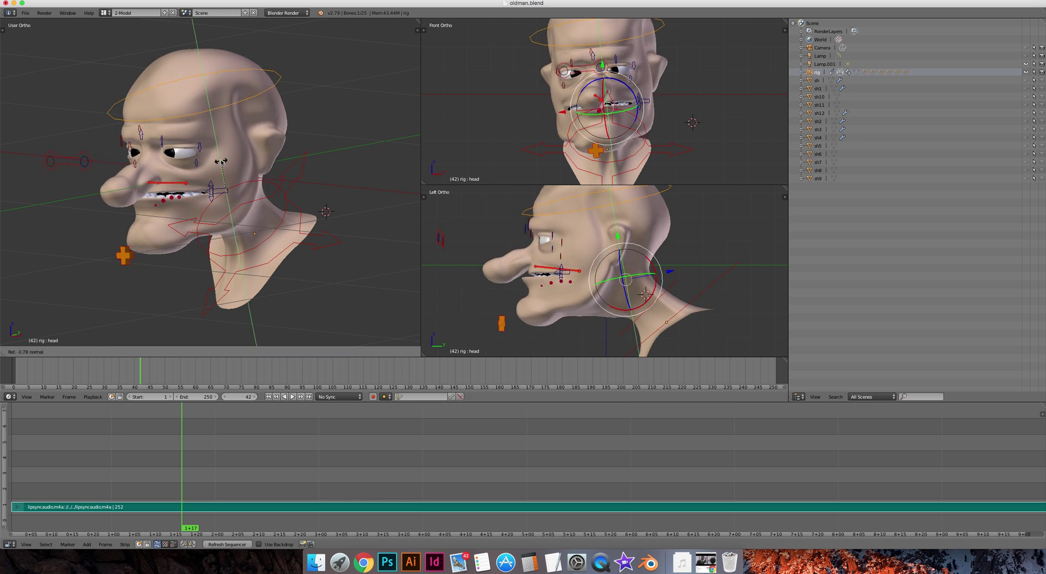
pyautogui.rightClick(249, 179)
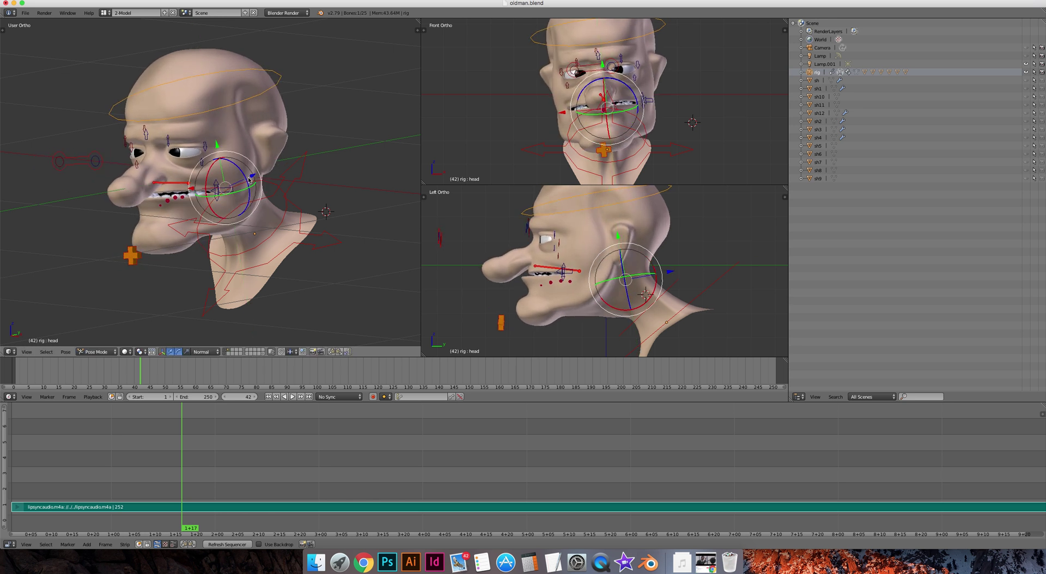
# Select the neck control and rotate it about each of its local axes to bend, tilt and twist the neck.
pyautogui.rightClick(281, 223)
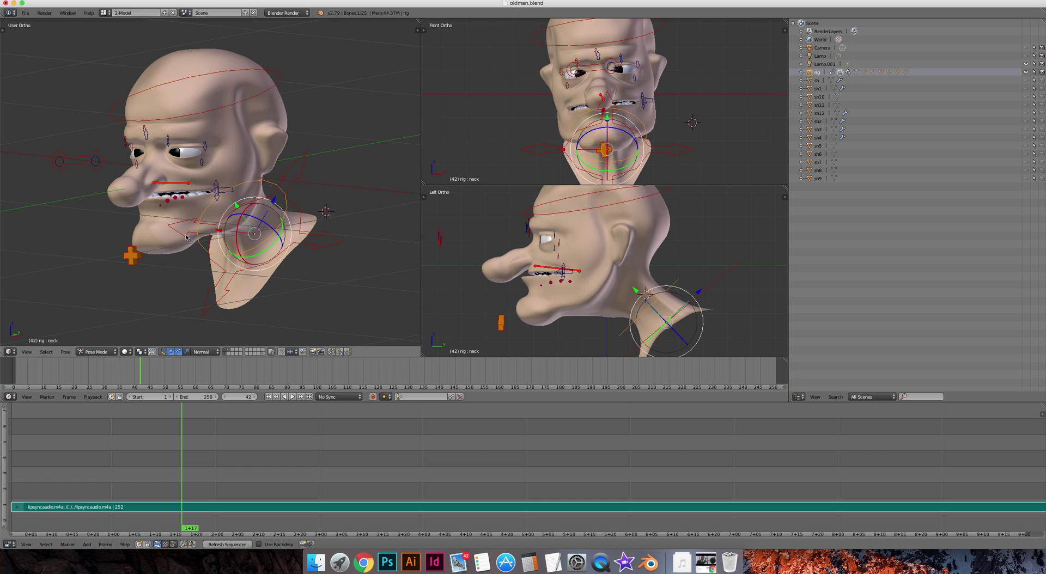
pyautogui.press('r')
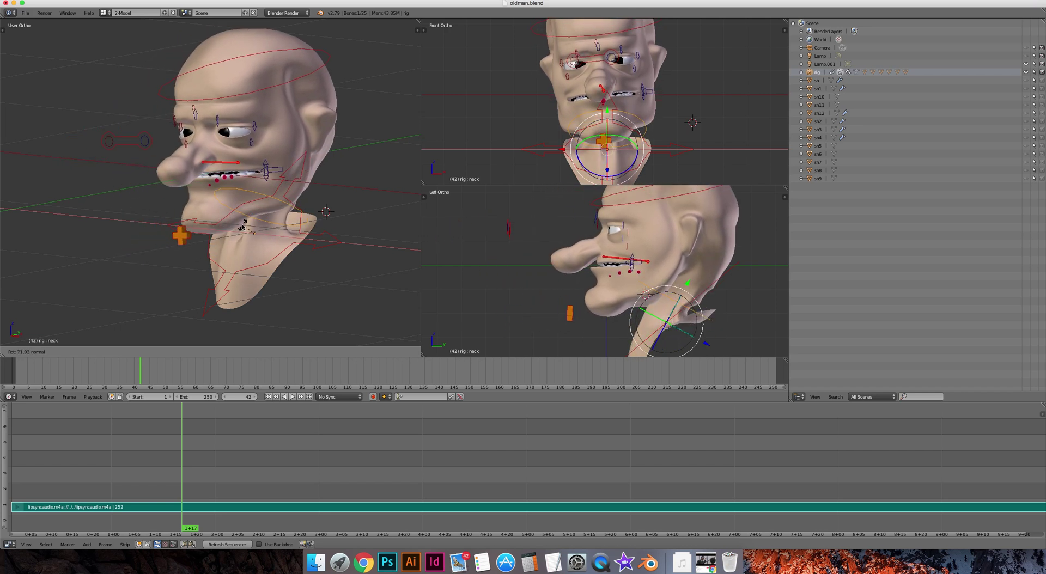
pyautogui.click(240, 234)
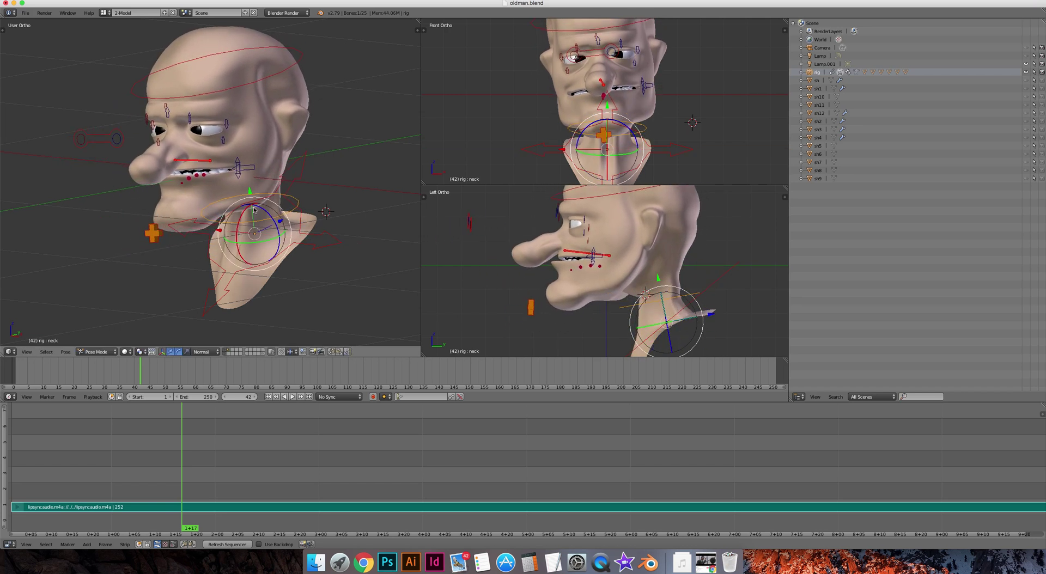
pyautogui.press('r')
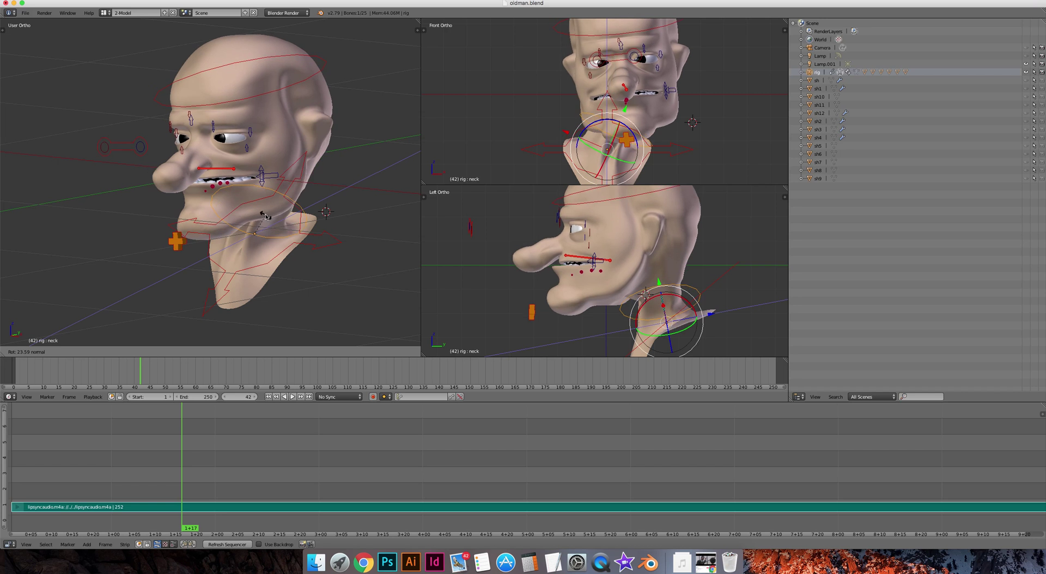
pyautogui.click(237, 243)
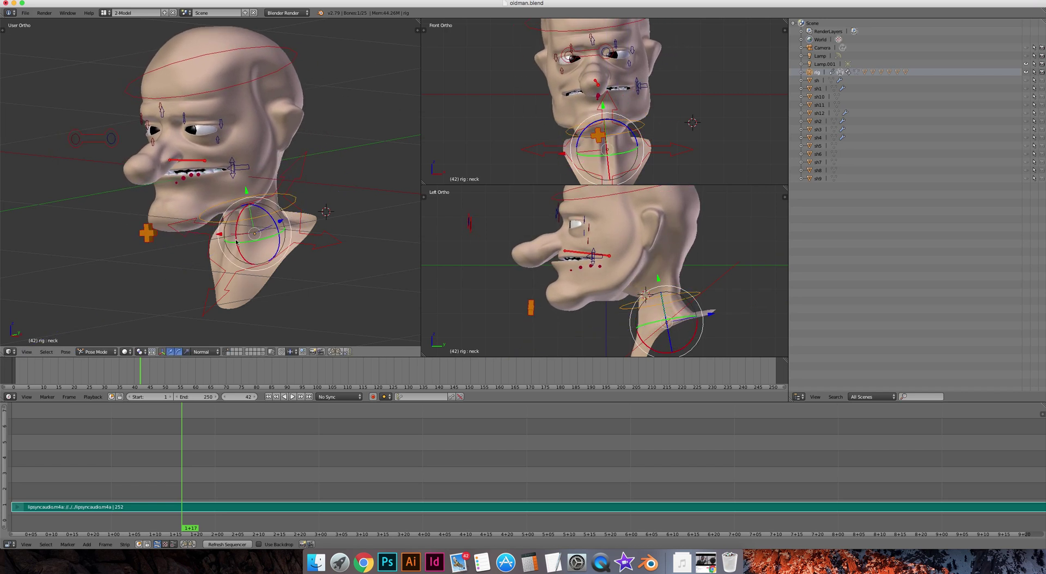
pyautogui.press('r')
pyautogui.click(247, 241)
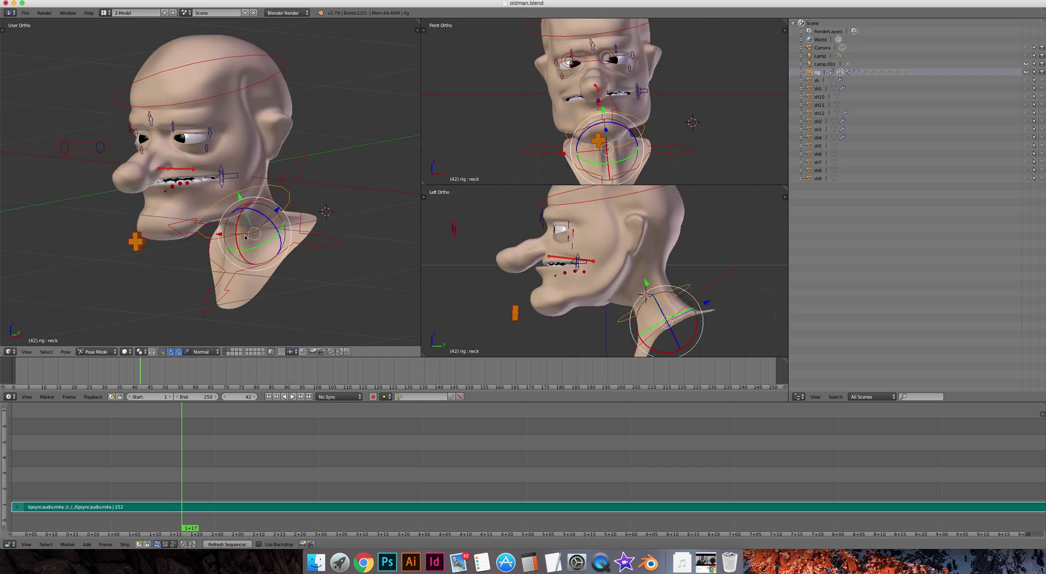
pyautogui.press('r')
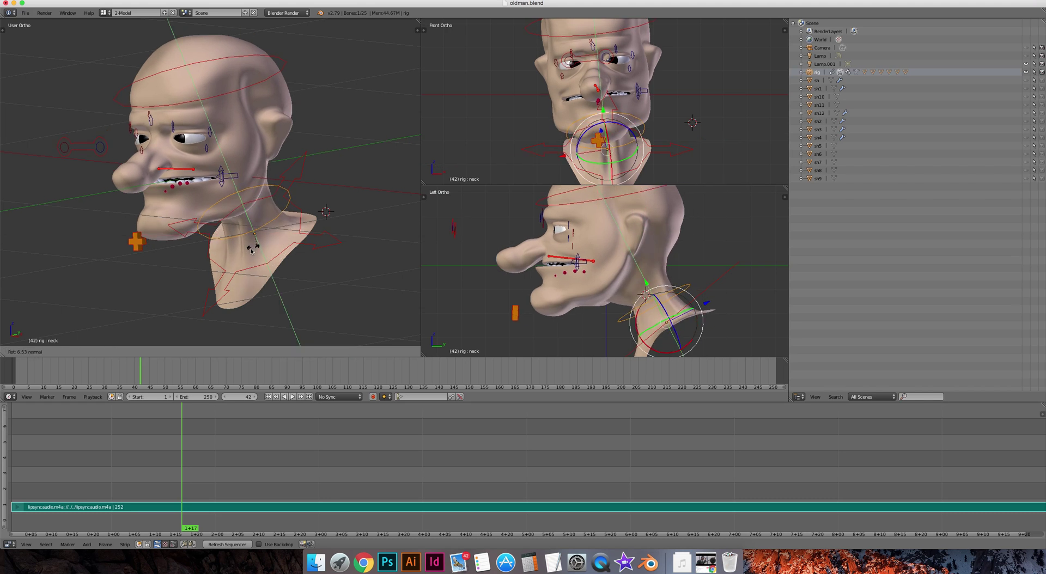
pyautogui.click(257, 250)
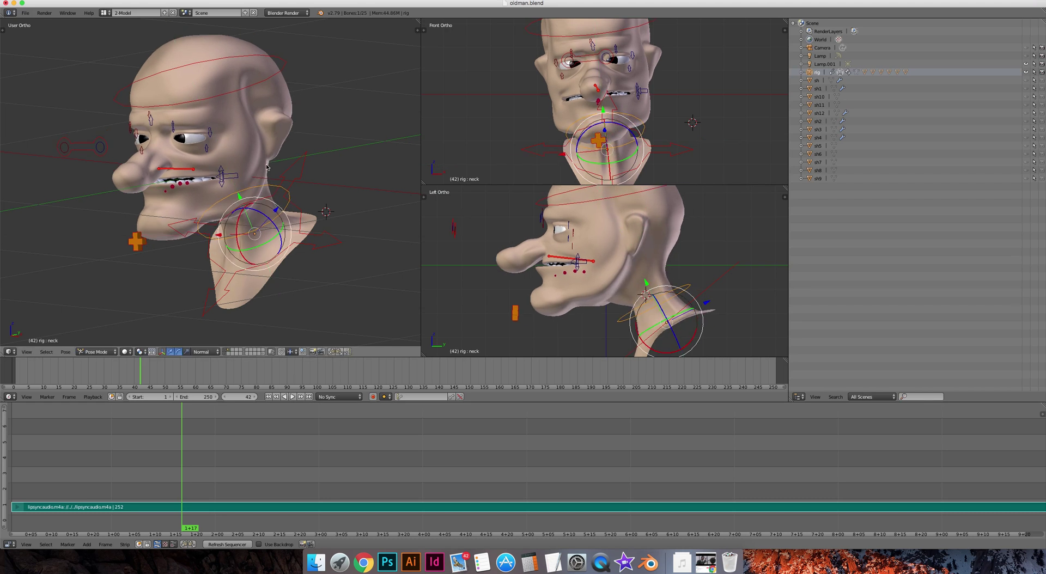
# Scrub the dialogue audio in the timeline from frame 42 to frame 58.
pyautogui.moveTo(301, 127); pyautogui.dragTo(271, 189, button='middle')
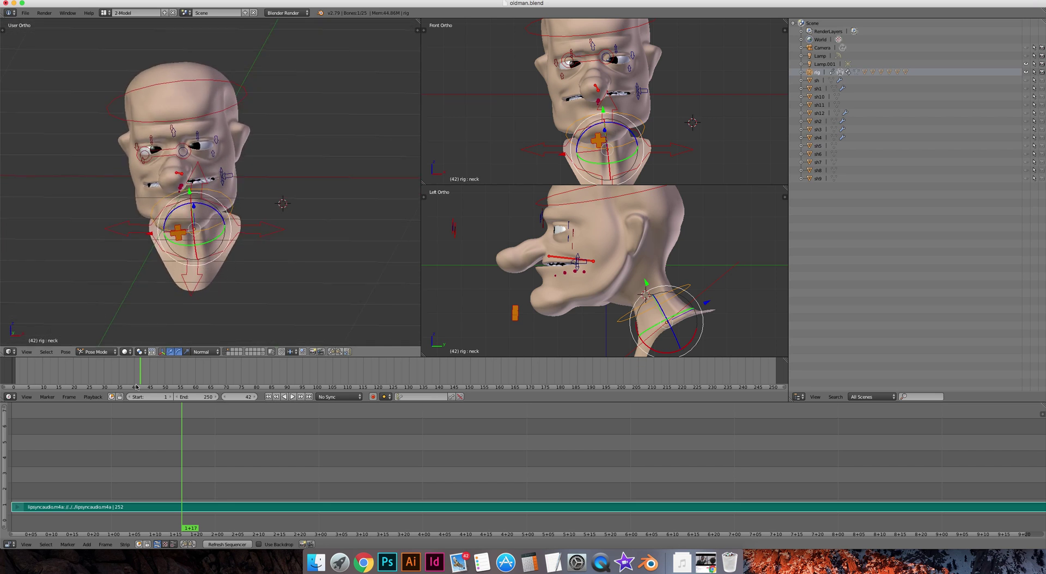
pyautogui.moveTo(139, 371); pyautogui.dragTo(189, 370)
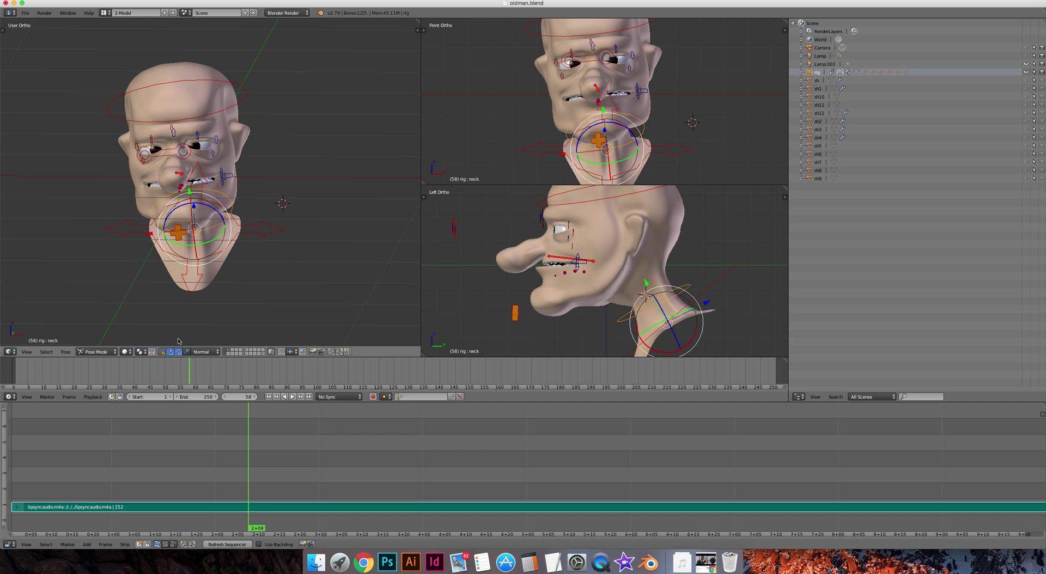
pyautogui.click(65, 352)
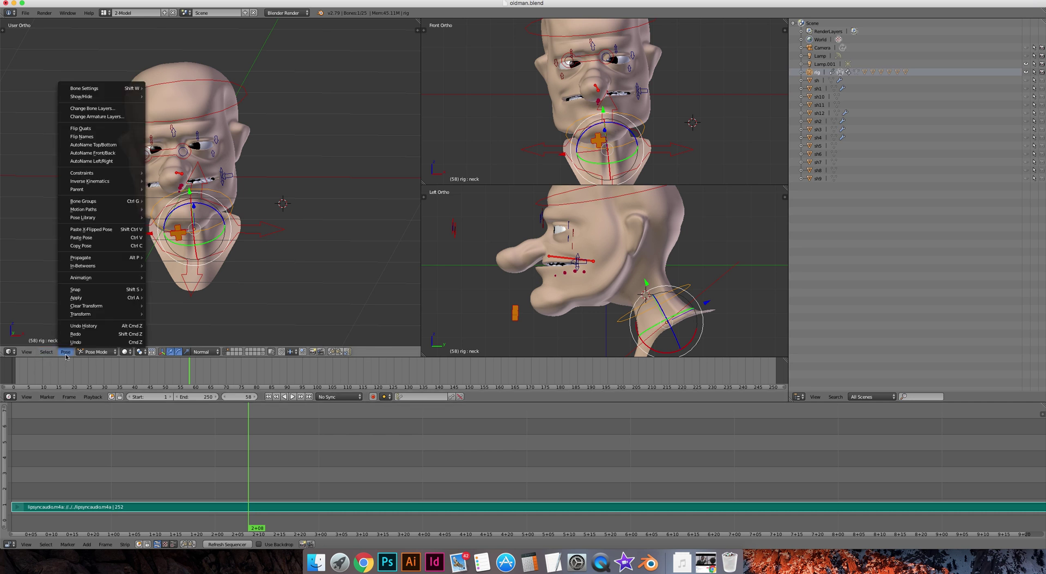
pyautogui.click(65, 354)
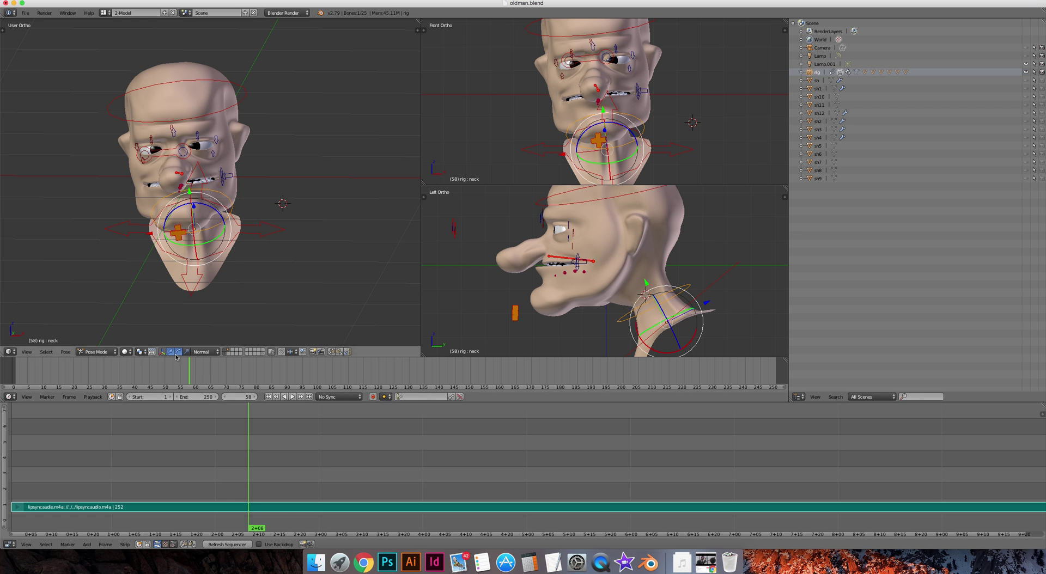
# Select the eye target control in front of the face and move it sideways to redirect the gaze.
pyautogui.moveTo(222, 238); pyautogui.dragTo(180, 183, button='middle')
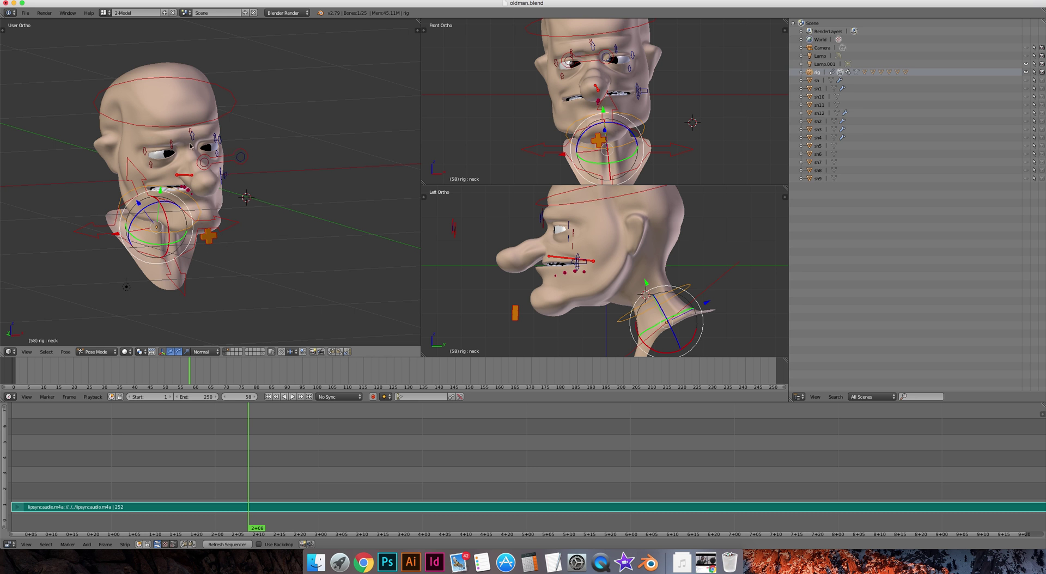
pyautogui.click(217, 163)
pyautogui.rightClick(228, 163)
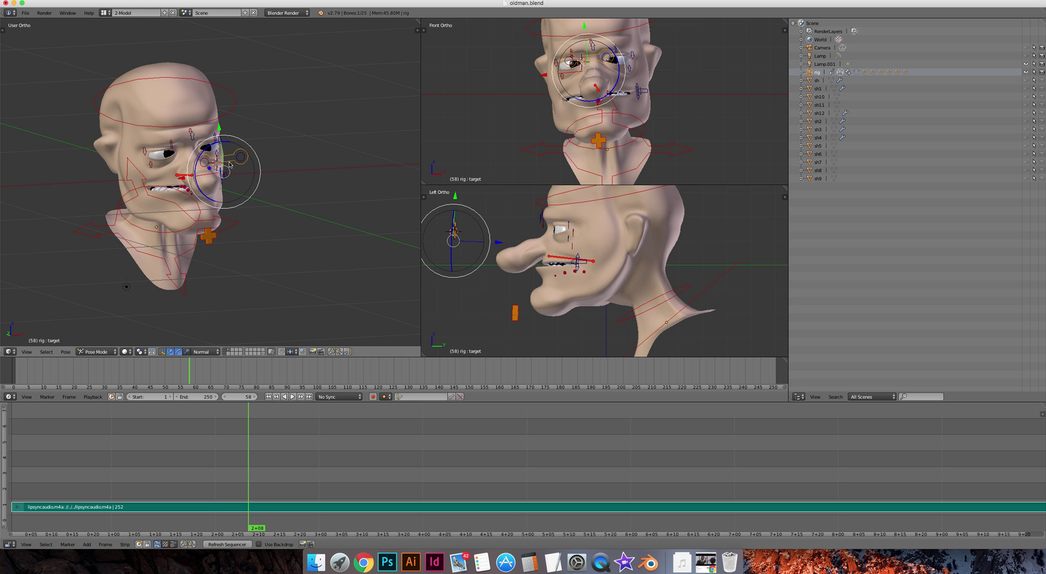
pyautogui.press('g')
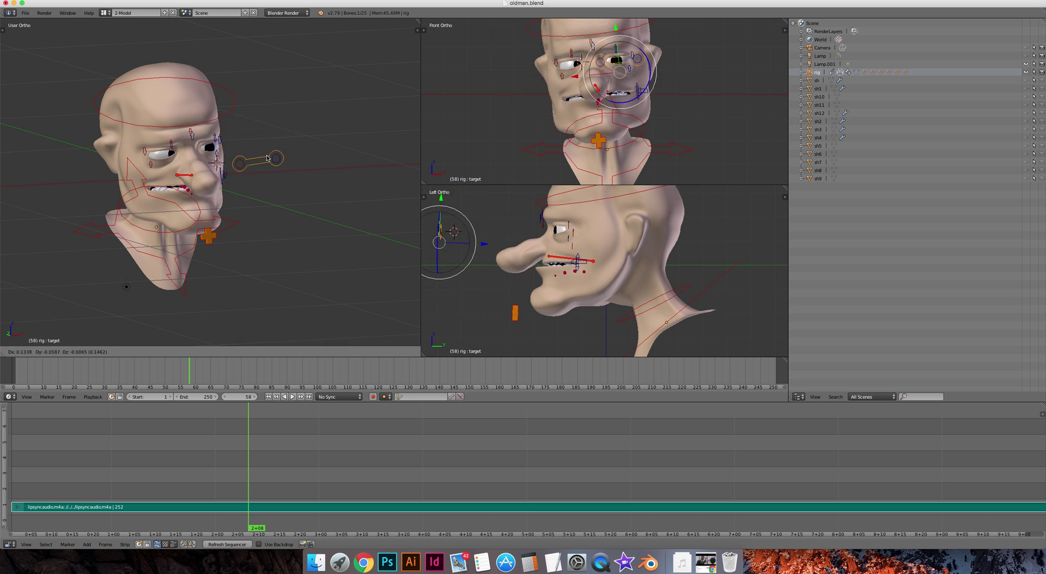
pyautogui.click(268, 153)
# Try raising and lowering the two inner eyebrow controls, coj2 and coj, to change the brow expression.
pyautogui.rightClick(194, 135)
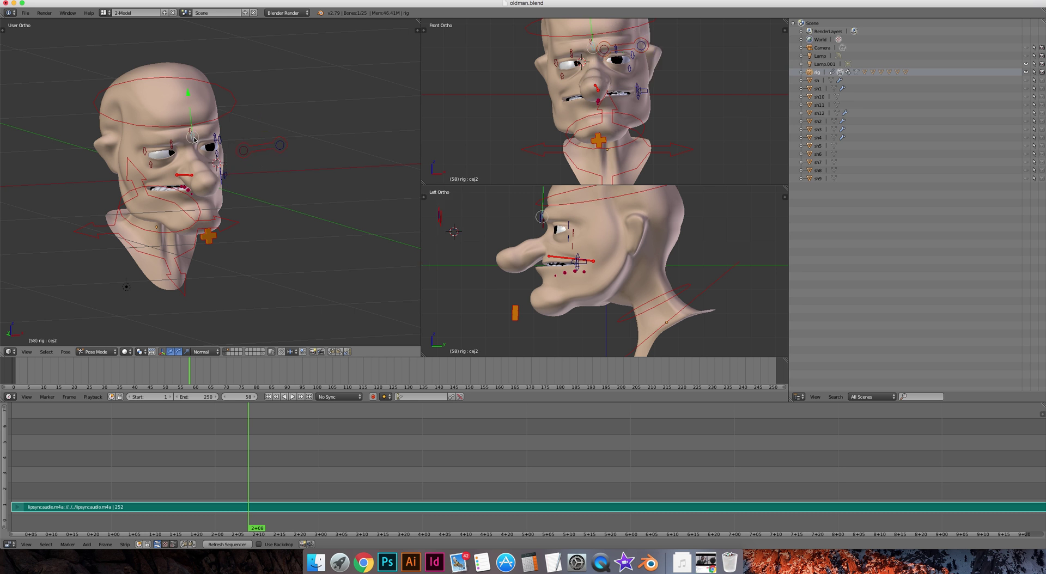
pyautogui.press('g')
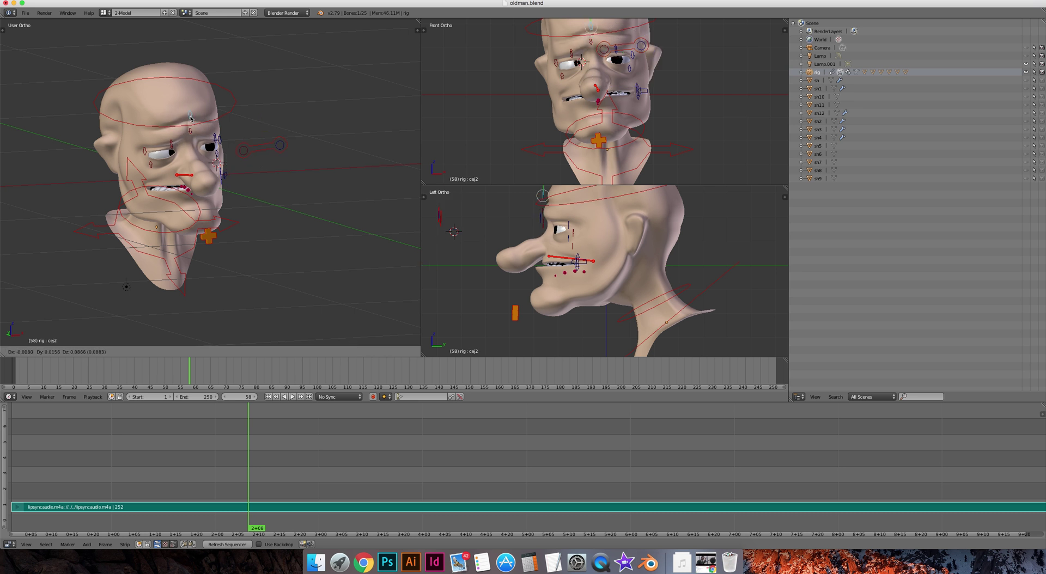
pyautogui.click(194, 147)
pyautogui.press('g')
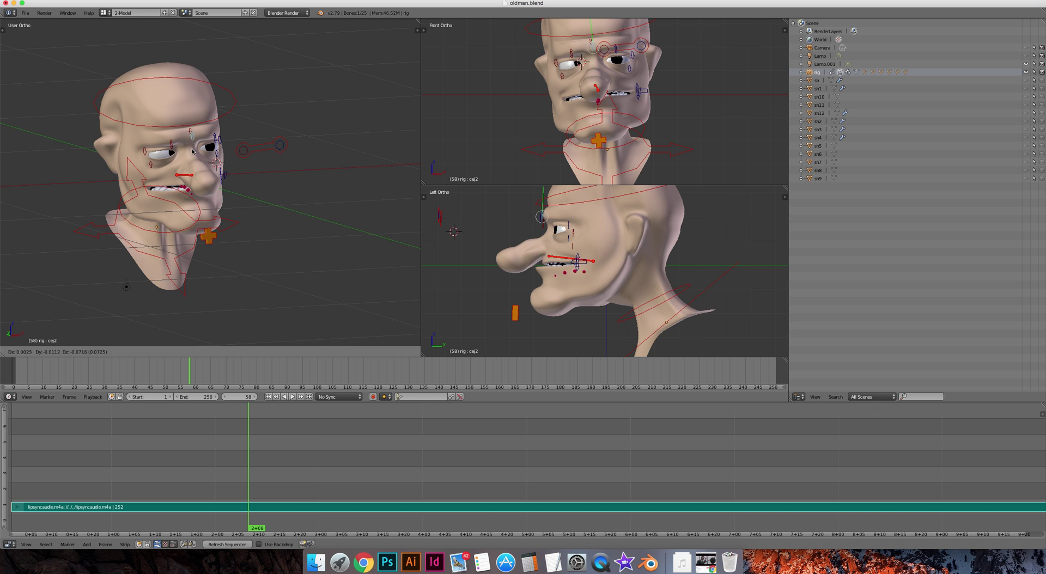
pyautogui.click(192, 134)
pyautogui.rightClick(190, 131)
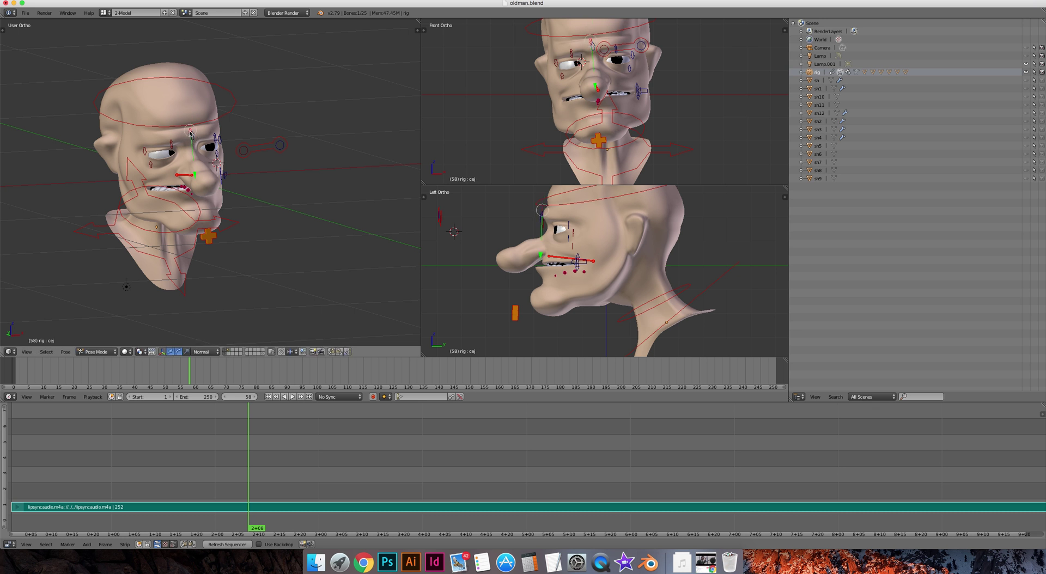
pyautogui.press('g')
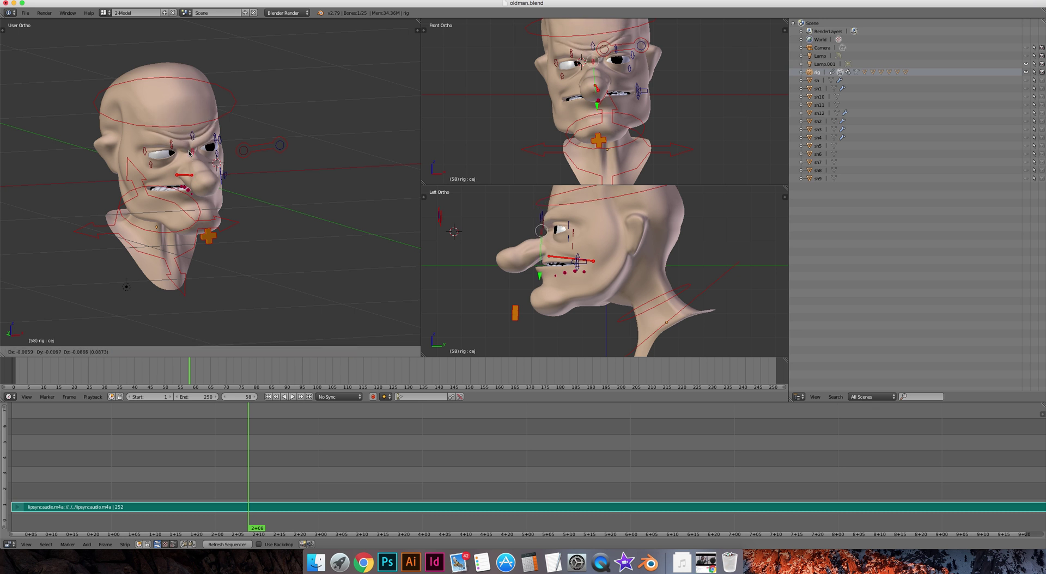
pyautogui.press('Escape')
# Select the cross-shaped jaw2 control in front of the chin and move it down to open the mouth wide.
pyautogui.rightClick(210, 239)
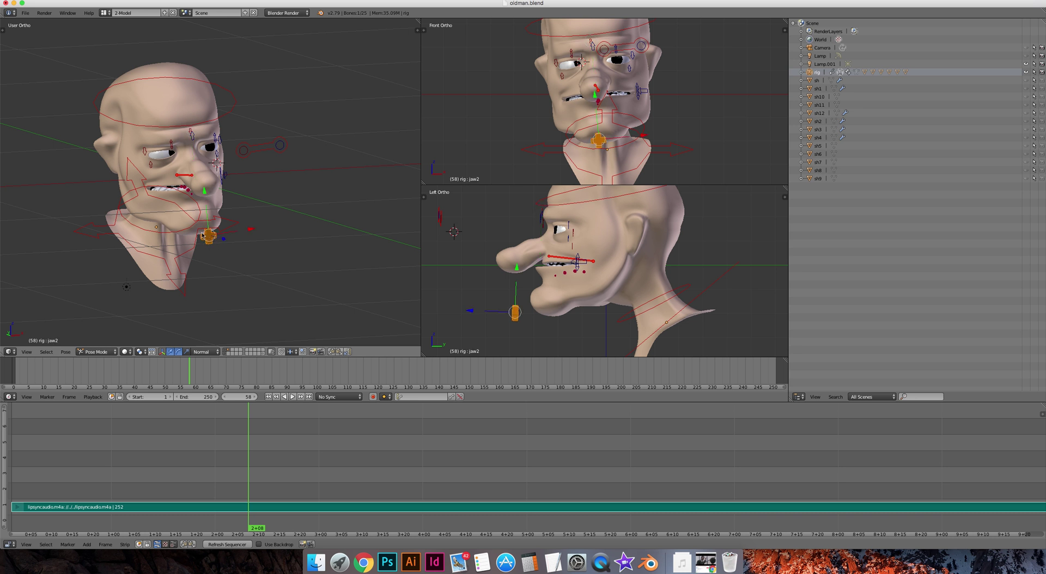
pyautogui.press('g')
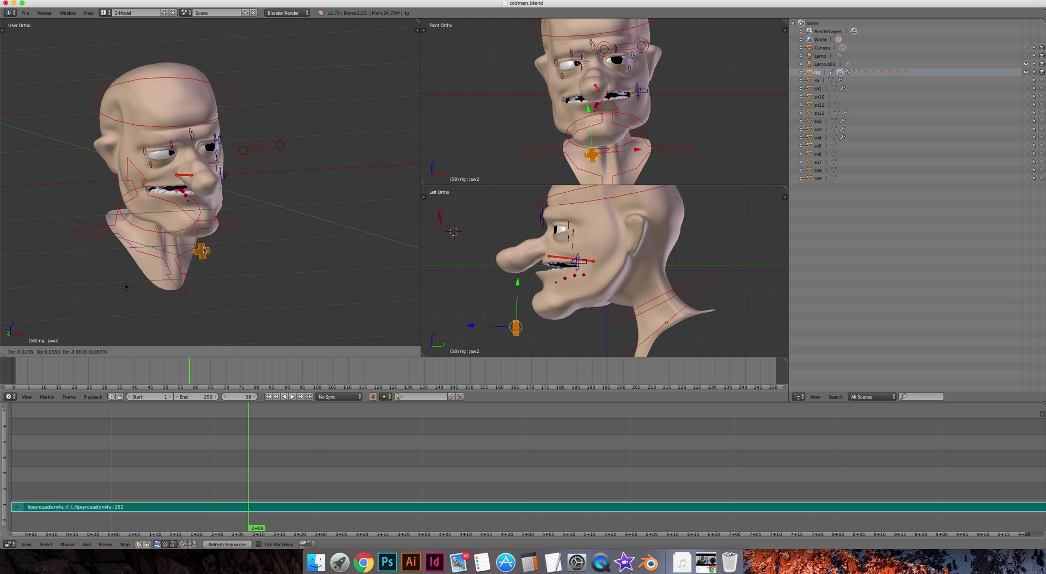
pyautogui.click(213, 306)
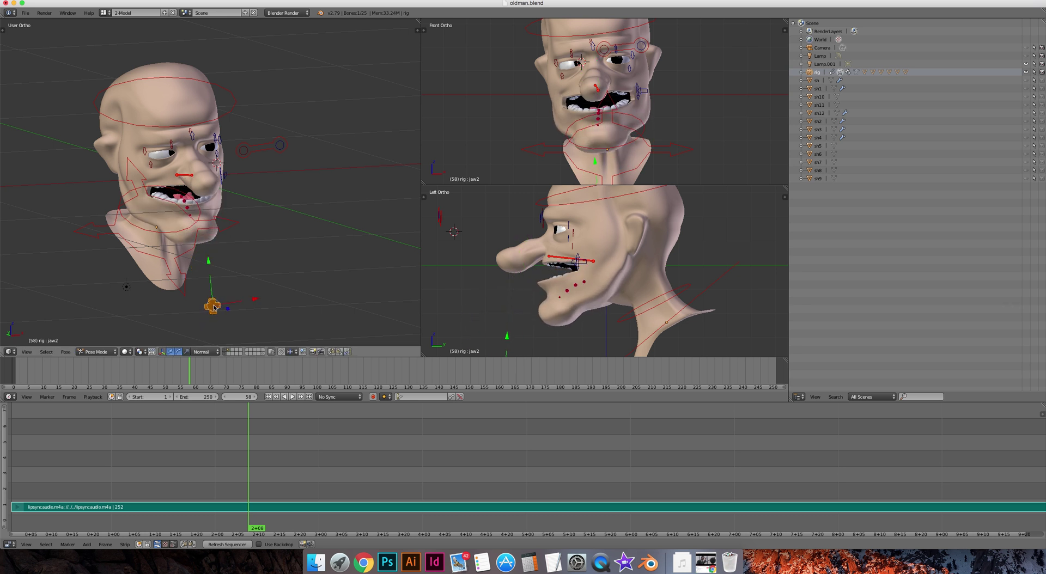
# Select the tounge1 control below the mouth opening and rotate it to tilt the tongue inside the open mouth.
pyautogui.moveTo(264, 203); pyautogui.dragTo(217, 202, button='middle')
pyautogui.scroll(4, 185, 203)
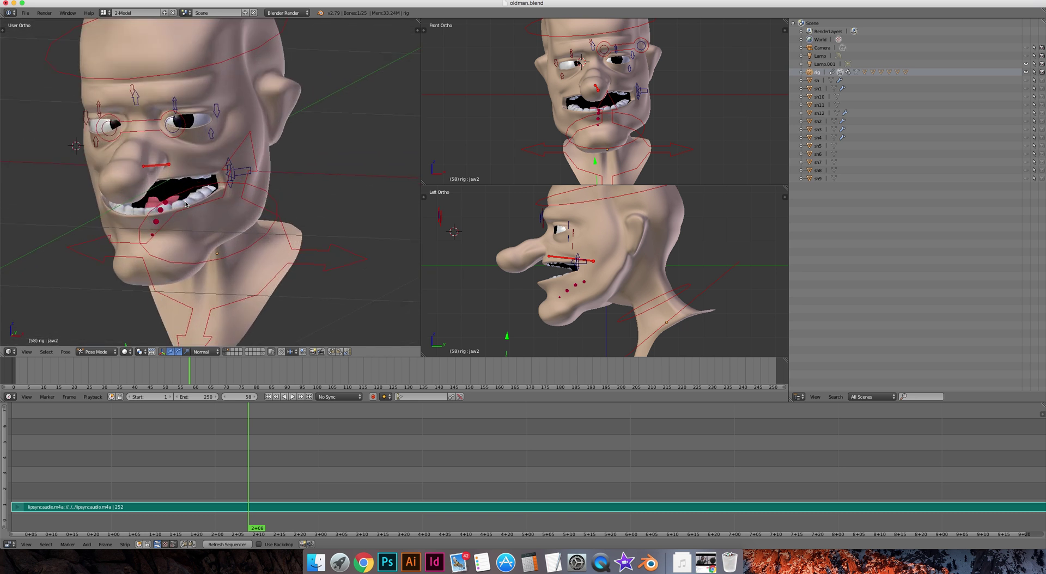
pyautogui.rightClick(161, 210)
pyautogui.press('g')
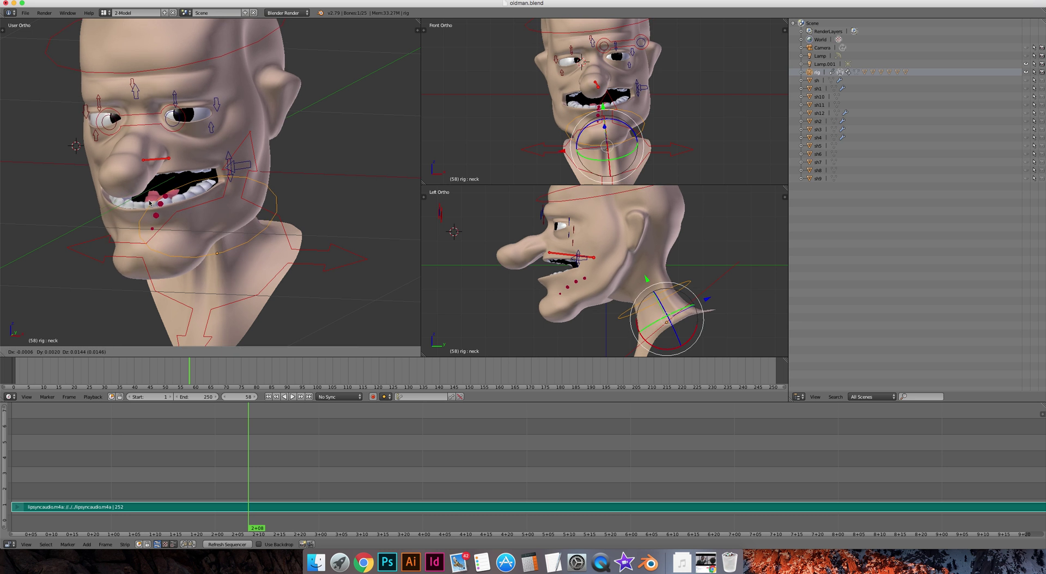
pyautogui.rightClick(160, 202)
pyautogui.rightClick(162, 211)
pyautogui.press('r')
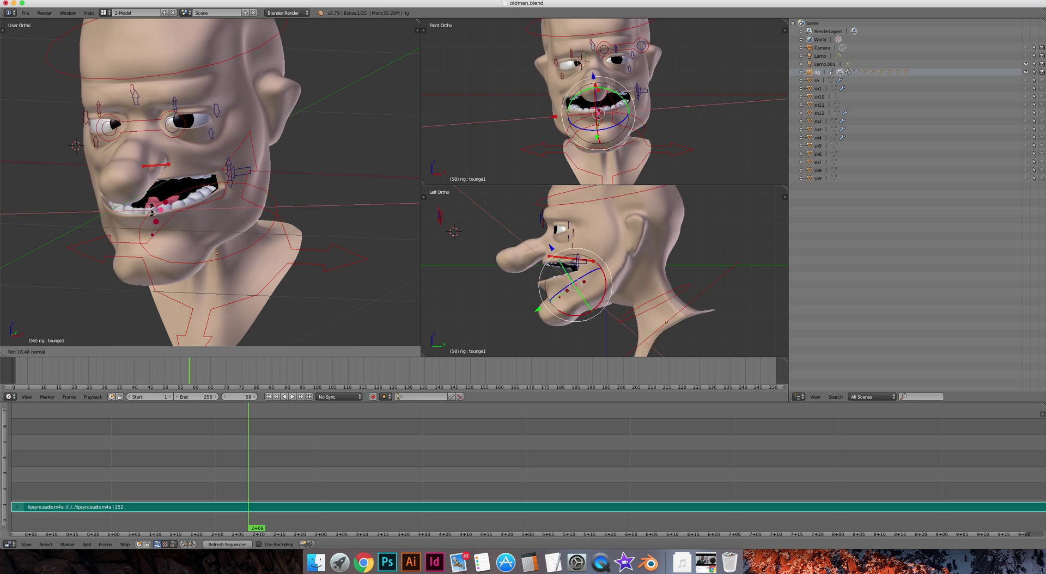
pyautogui.click(152, 211)
pyautogui.press('r')
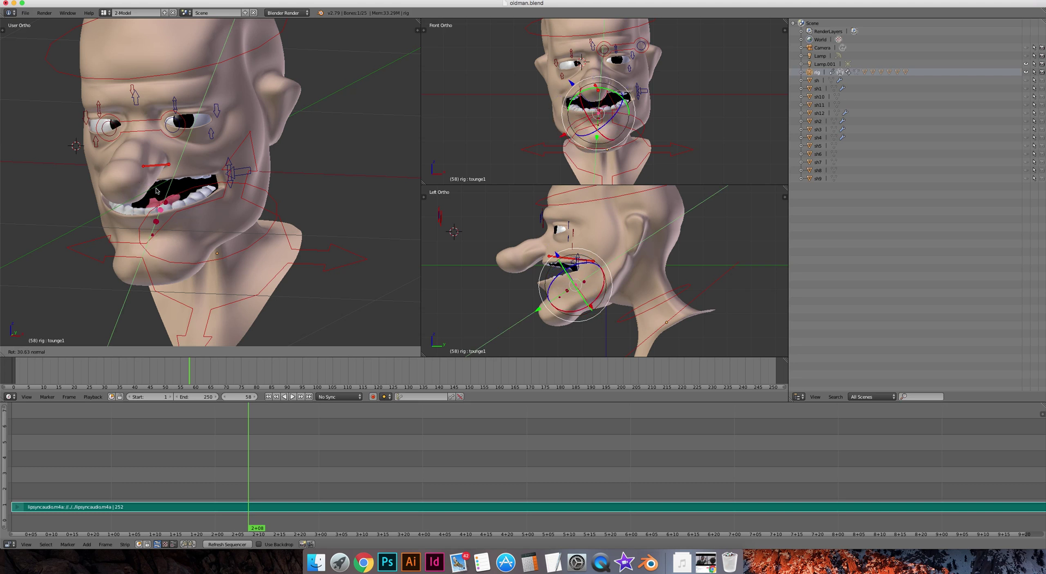
pyautogui.click(159, 176)
# Select the tooth_up control across the base of the nose and rotate it slightly to tilt the upper teeth.
pyautogui.rightClick(160, 167)
pyautogui.press('r')
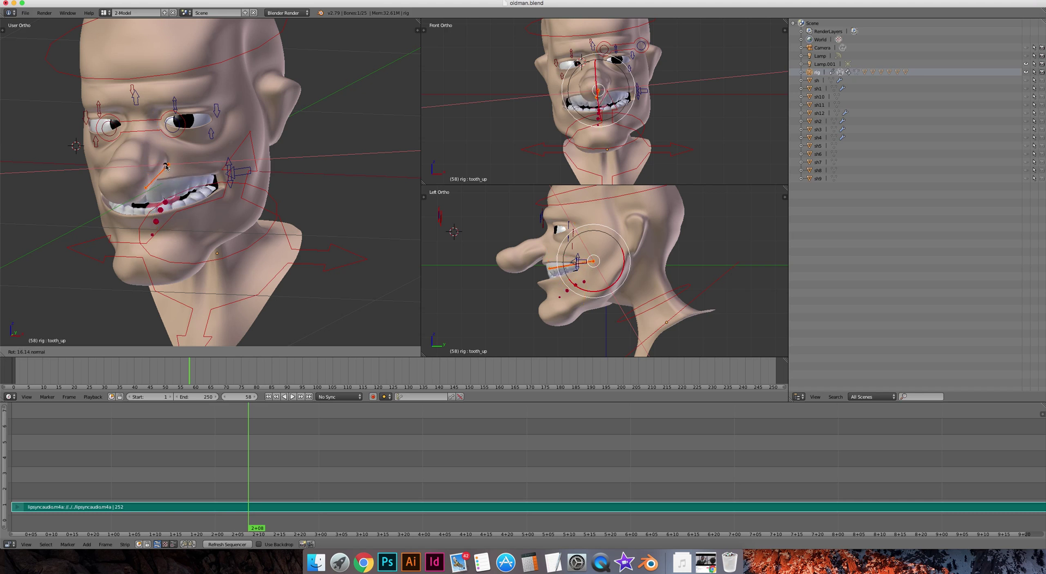
pyautogui.click(166, 166)
# Select the o arrow control beside the mouth corner and move it sideways to try out the mouth width.
pyautogui.rightClick(233, 174)
pyautogui.rightClick(235, 172)
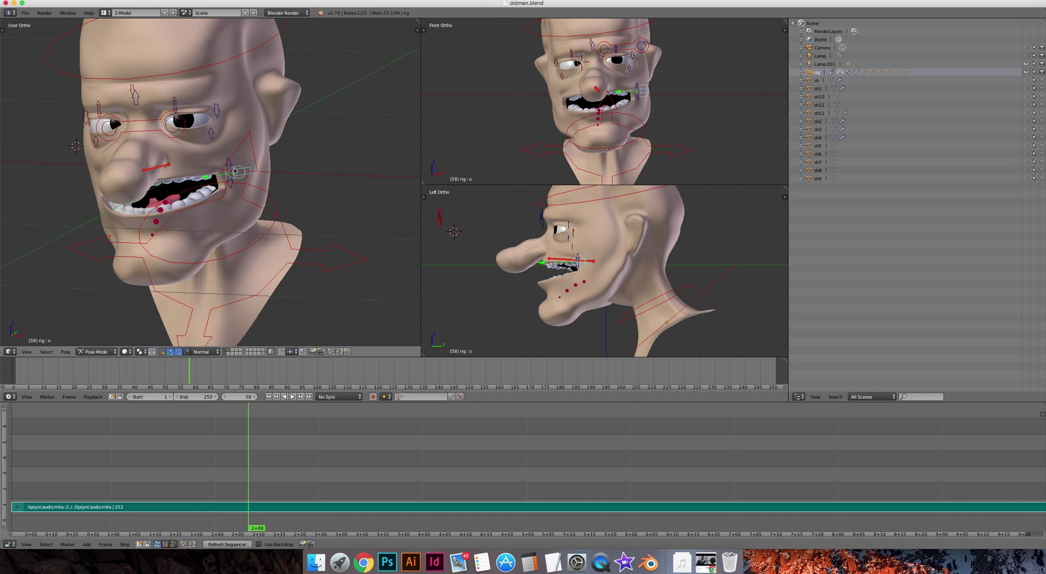
pyautogui.press('g')
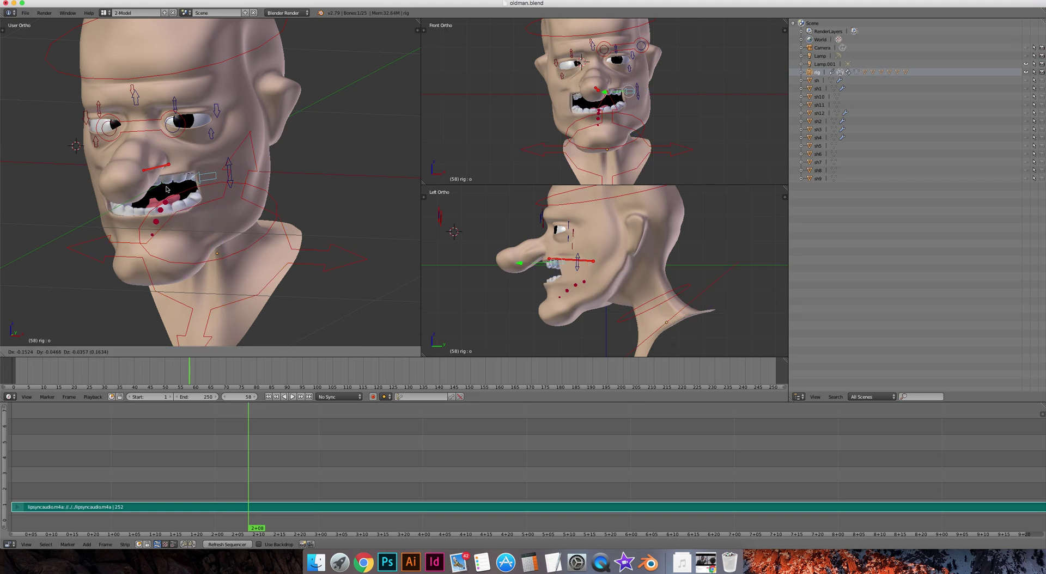
pyautogui.press('Escape')
# Select the vertical hap arrow control beside the mouth corner and move it slightly down to adjust the mouth expression.
pyautogui.rightClick(231, 164)
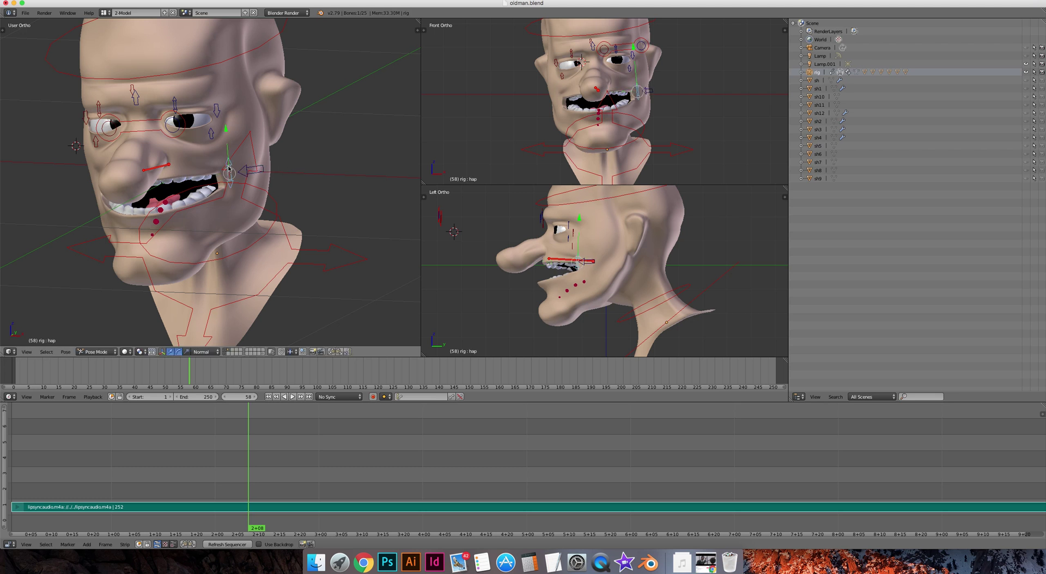
pyautogui.press('g')
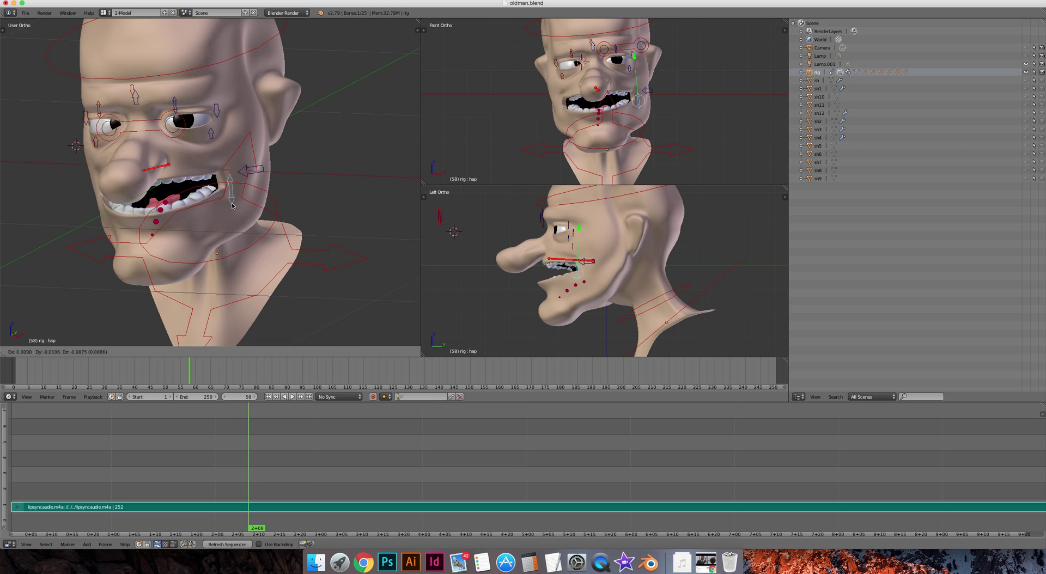
pyautogui.click(230, 186)
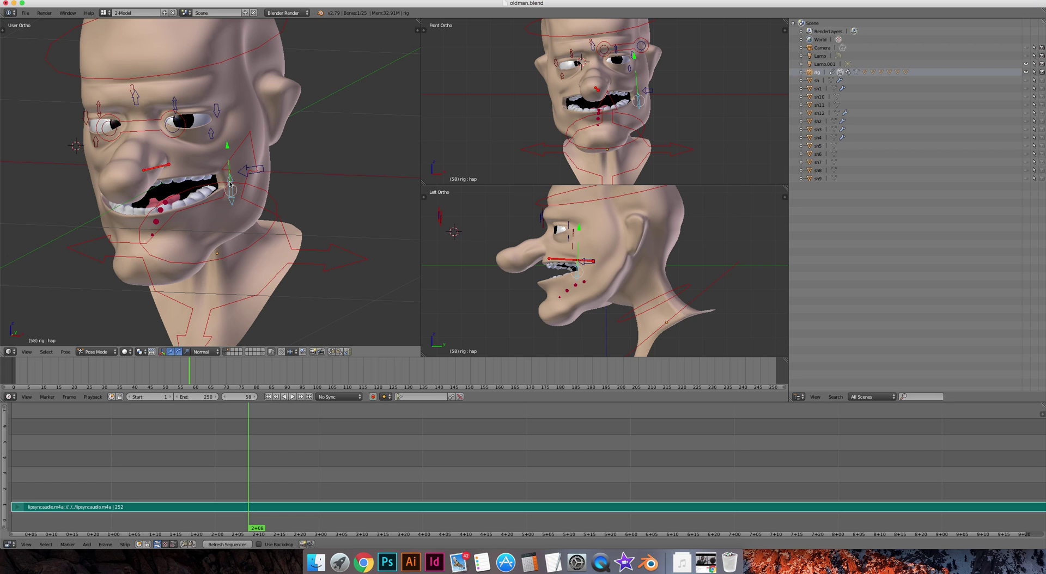
# Inspect the mouth pose, play the dialogue from frame 58, and scrub back to frame 34.
pyautogui.moveTo(263, 182); pyautogui.dragTo(213, 206, button='middle')
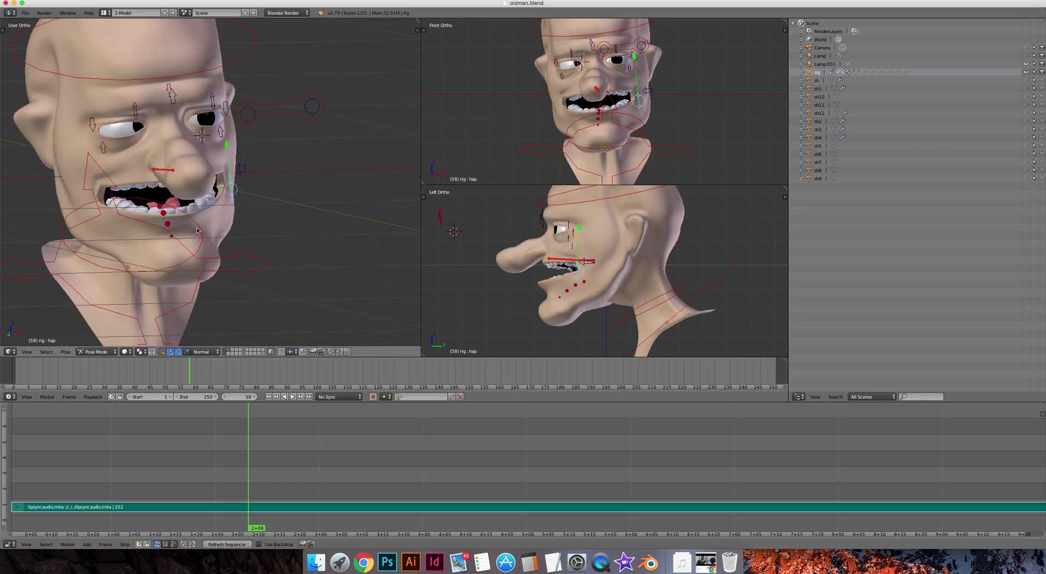
pyautogui.scroll(5, 163, 177)
pyautogui.scroll(-4, 164, 177)
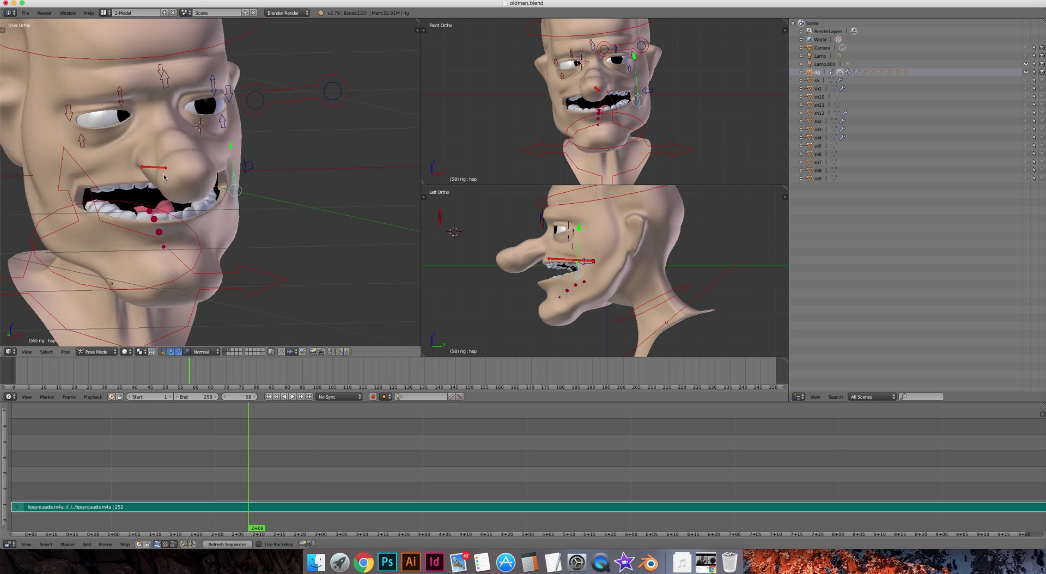
pyautogui.scroll(-3, 157, 152)
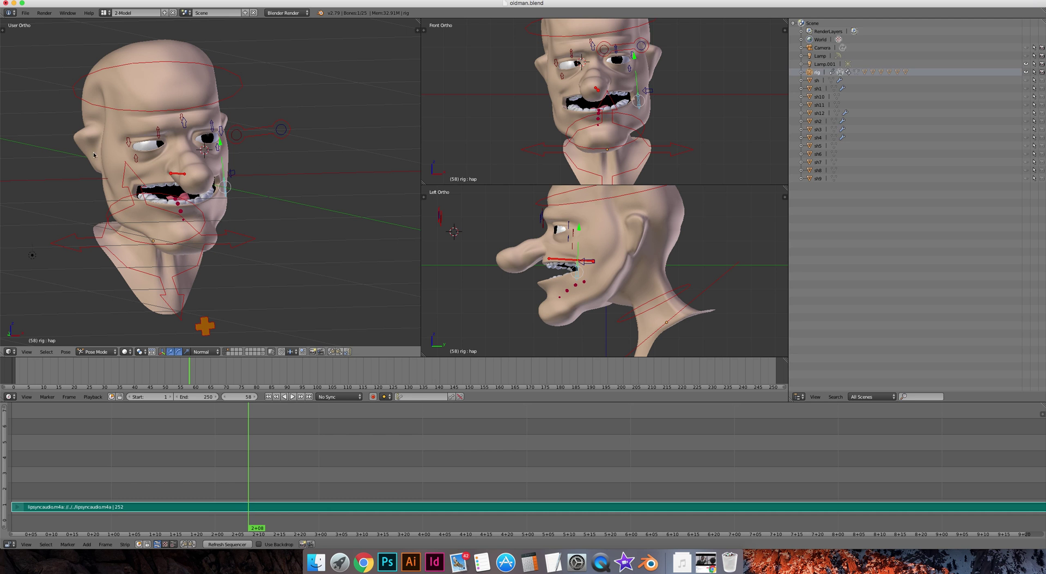
pyautogui.hotkey('alt', 'a')
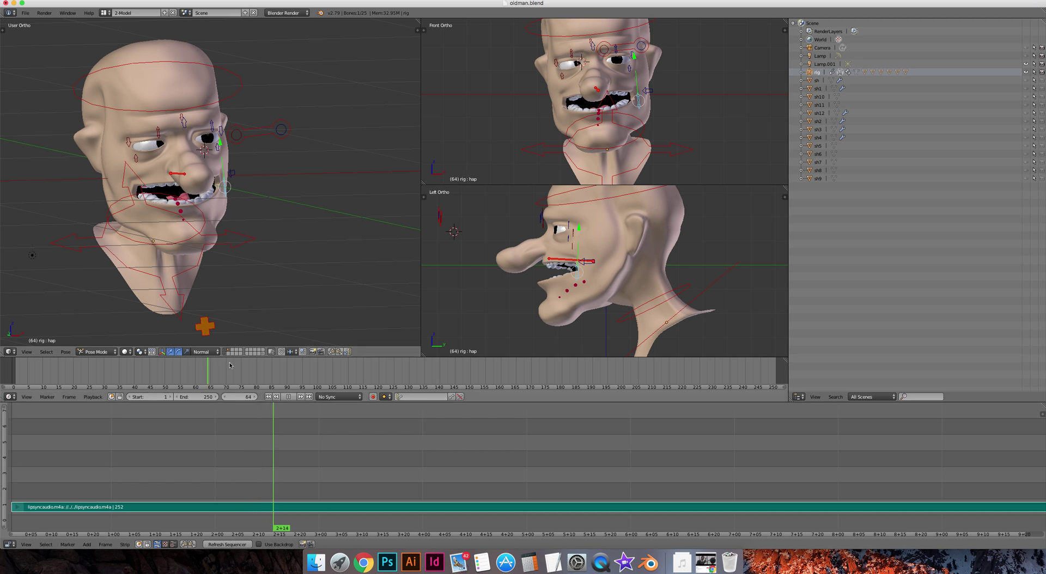
pyautogui.hotkey('alt', 'a')
pyautogui.moveTo(294, 375); pyautogui.dragTo(118, 376)
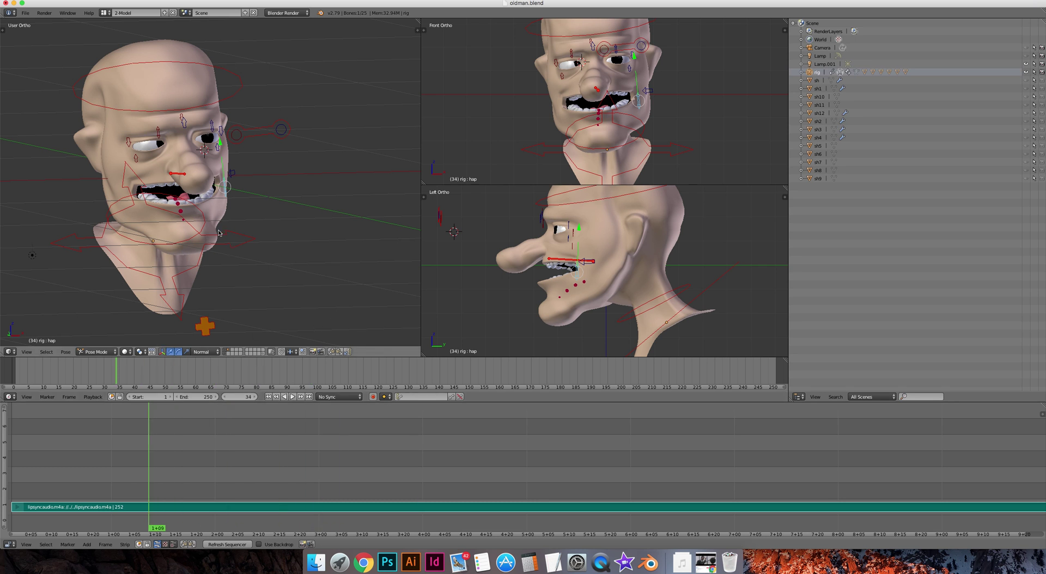
# Enable automatic keyframe insertion and set the current frame to 31.
pyautogui.click(373, 397)
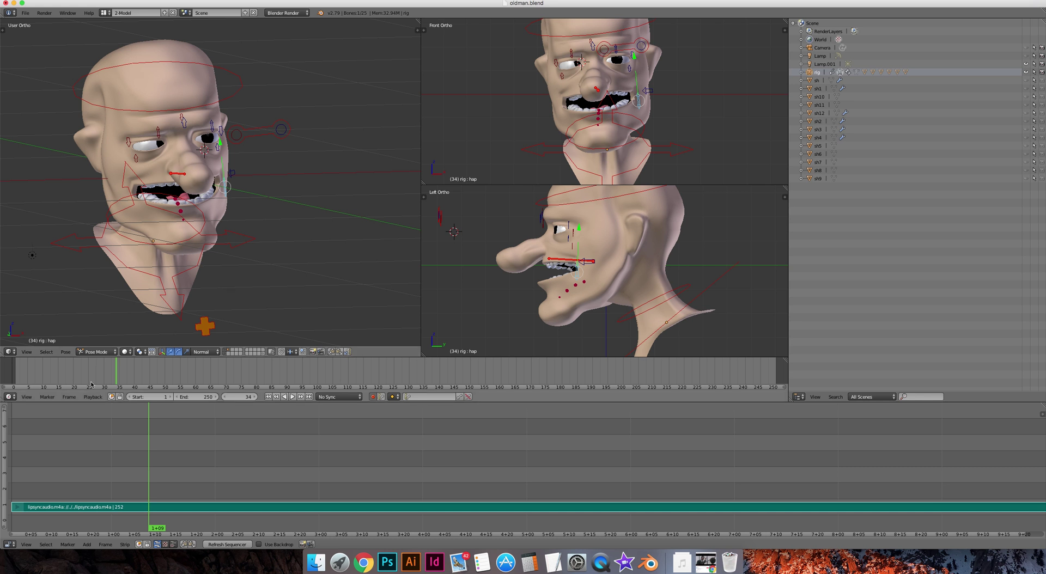
pyautogui.hotkey('alt', 'a')
pyautogui.moveTo(109, 371); pyautogui.dragTo(108, 374)
pyautogui.hotkey('alt', 'a')
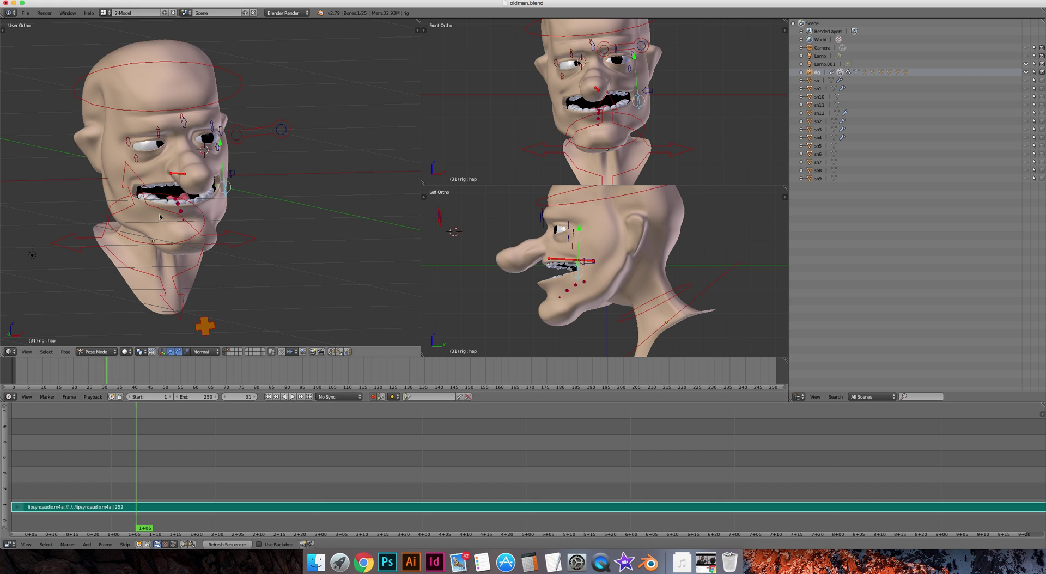
# Key a new head pose at frame 31 by moving the neck control sideways and tilting the head control forward.
pyautogui.rightClick(187, 204)
pyautogui.press('g')
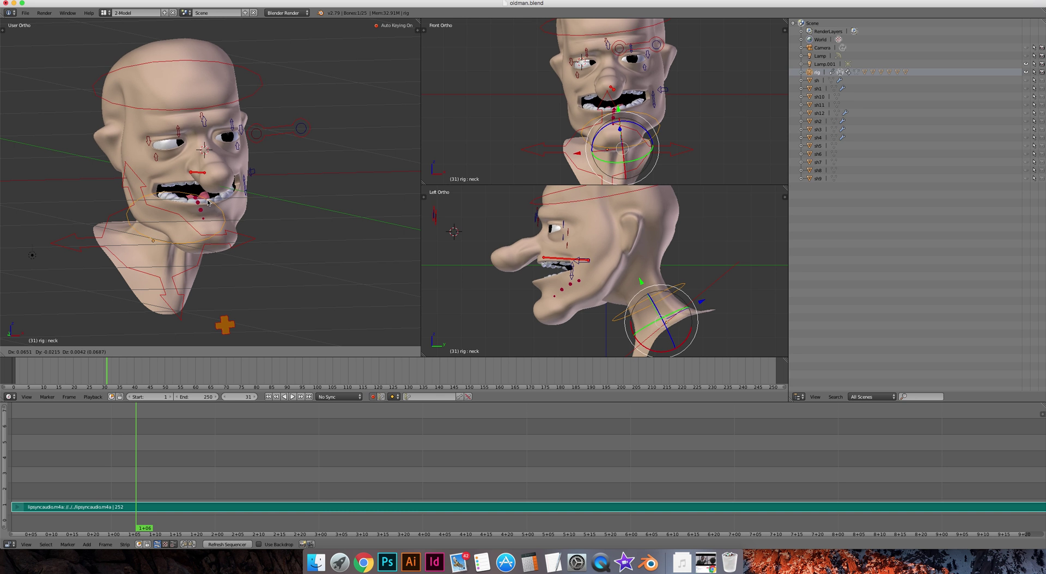
pyautogui.click(167, 163)
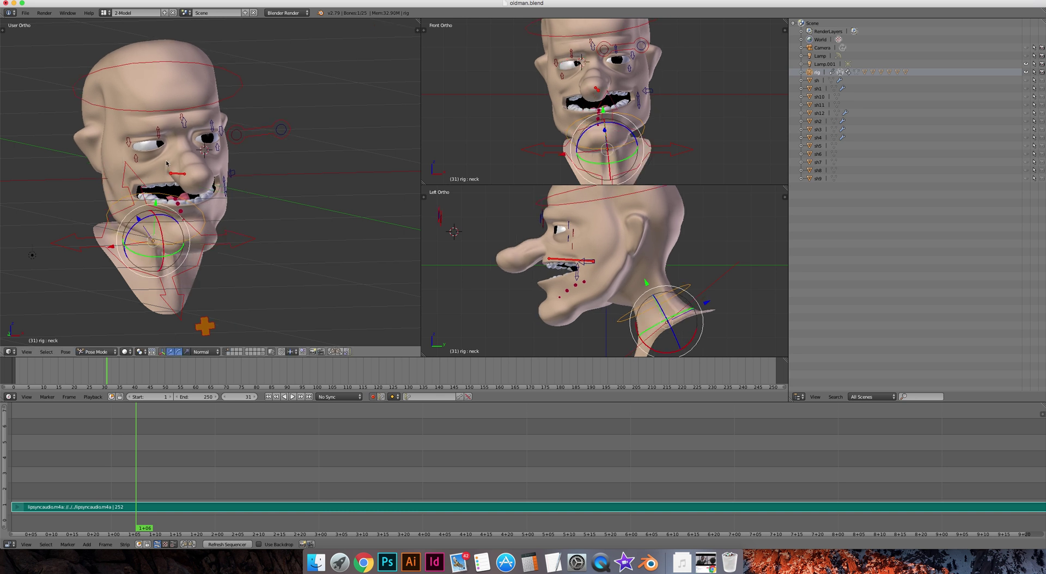
pyautogui.press('g')
pyautogui.click(174, 234)
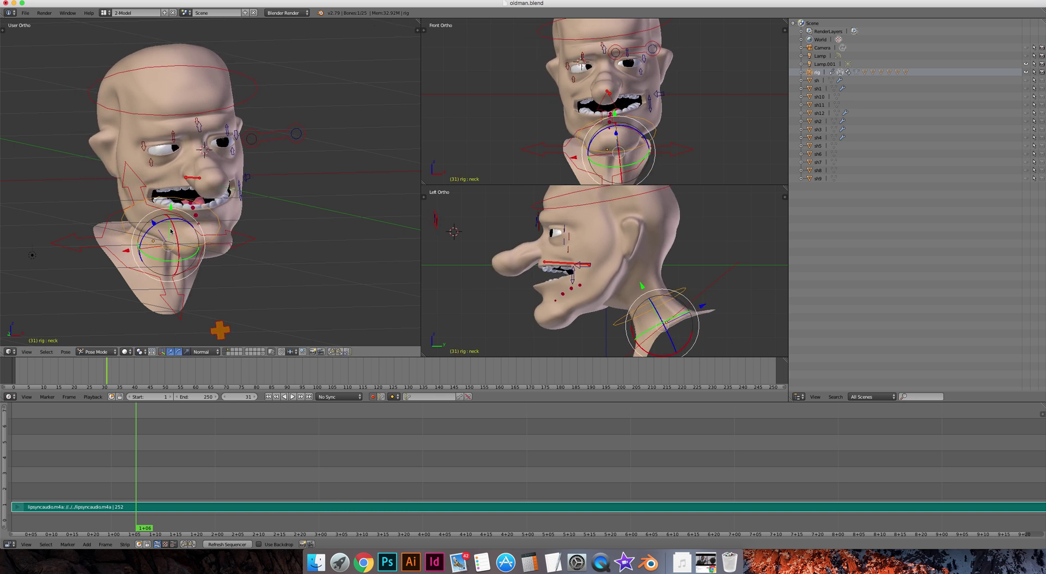
pyautogui.moveTo(173, 226); pyautogui.dragTo(187, 209)
pyautogui.rightClick(201, 131)
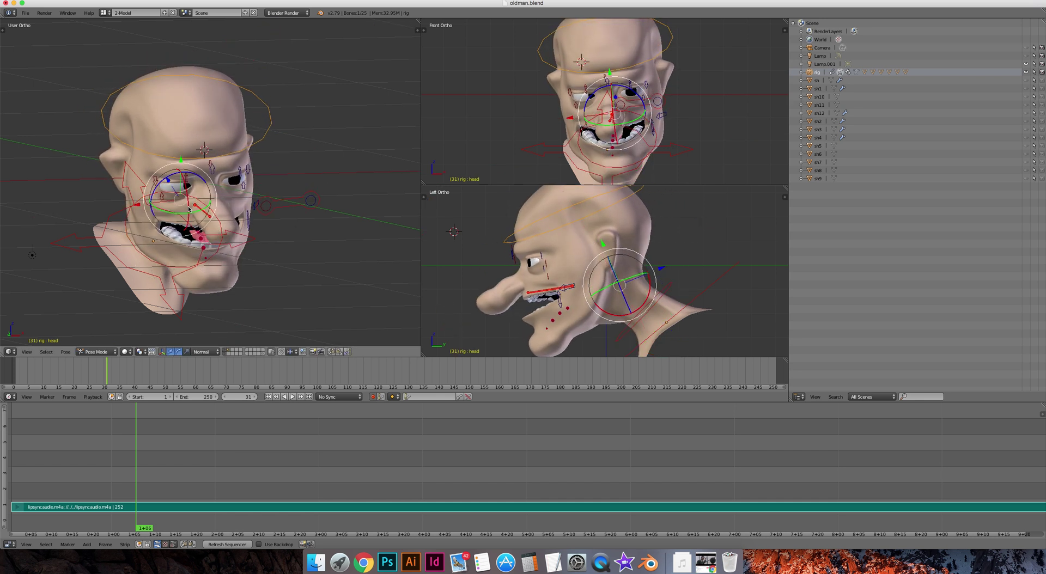
# Select the eye target control and move it sideways and down to redirect the gaze at frame 31.
pyautogui.rightClick(276, 203)
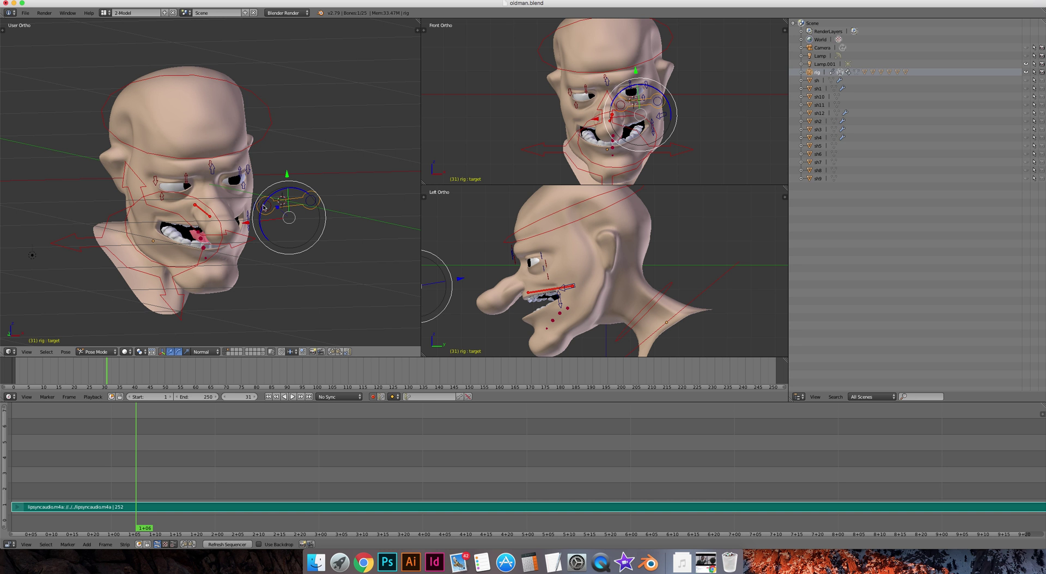
pyautogui.press('g')
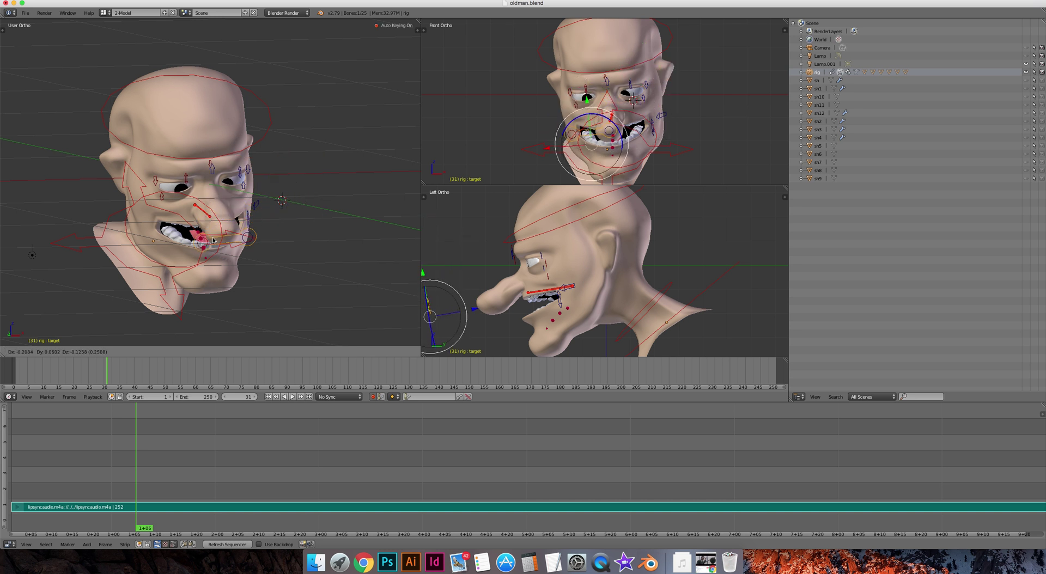
pyautogui.click(257, 177)
# Render frame 31 as a still image and return to the 3D viewport.
pyautogui.moveTo(257, 177); pyautogui.dragTo(214, 180, button='middle')
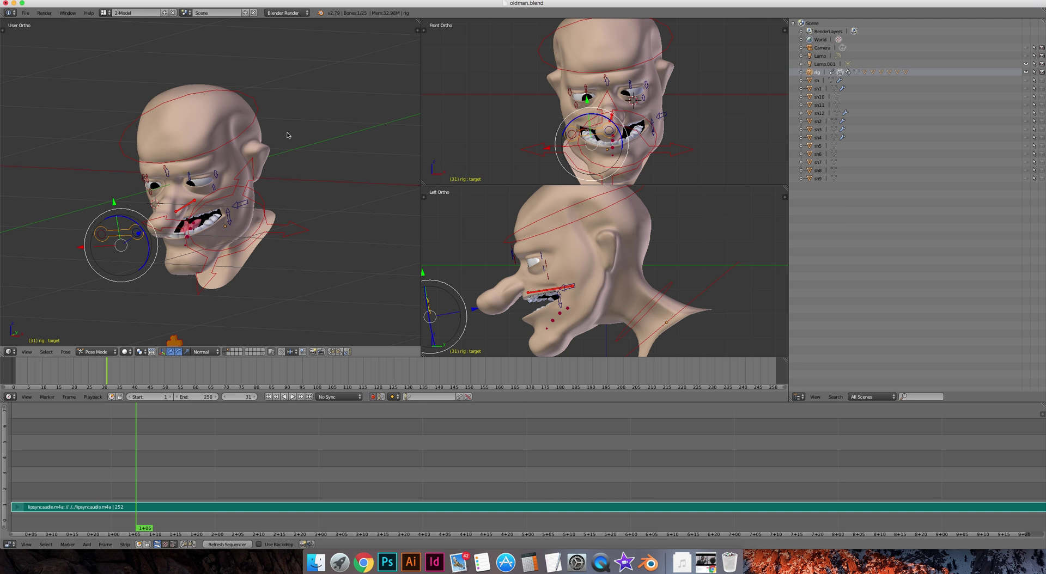
pyautogui.press('F12')
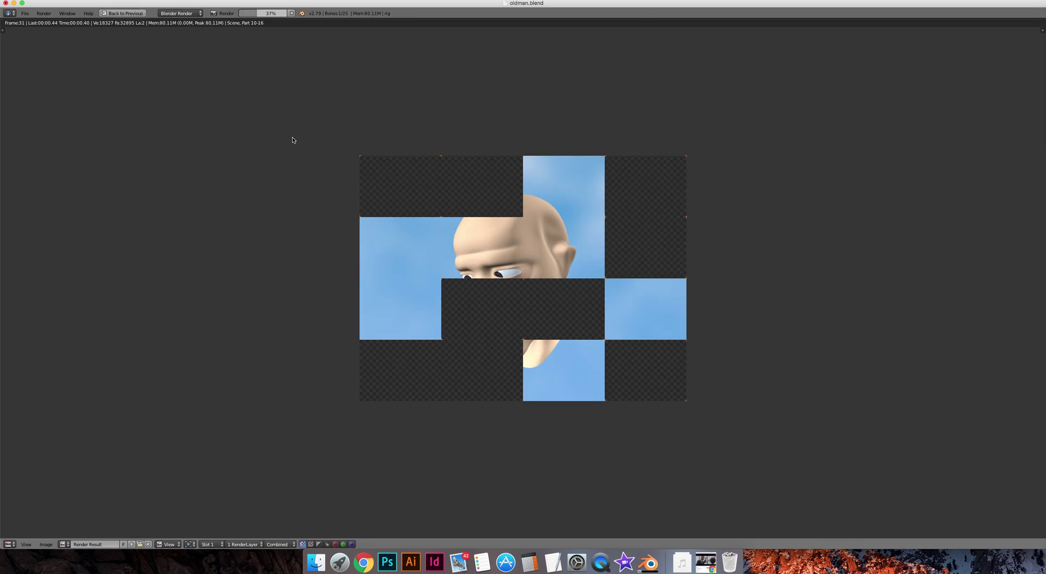
pyautogui.click(123, 13)
# Select Lamp.001 in front of the character's head.
pyautogui.scroll(1, 198, 174)
pyautogui.scroll(-6, 180, 166)
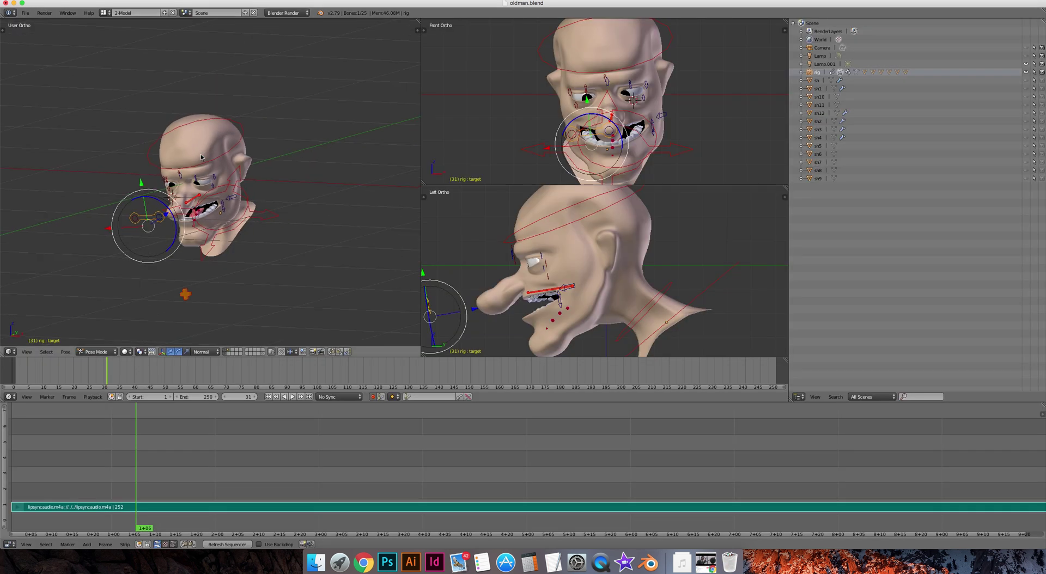
pyautogui.rightClick(70, 199)
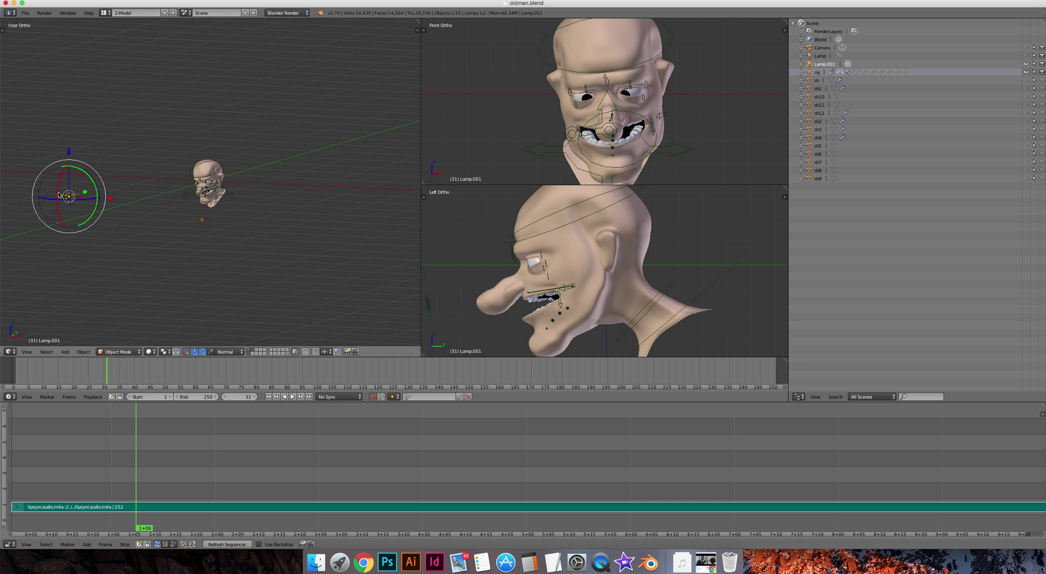
pyautogui.scroll(1, 147, 172)
pyautogui.scroll(7, 147, 171)
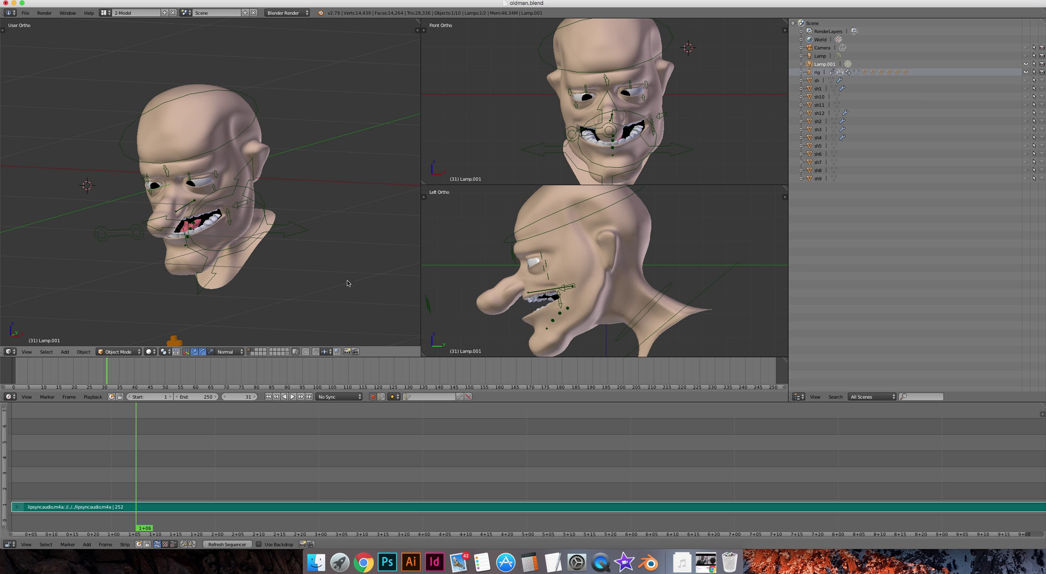
# Scrub through the dialogue audio from the opening frames as far as frame 164, and again up to frame 136.
pyautogui.moveTo(110, 374); pyautogui.dragTo(118, 373)
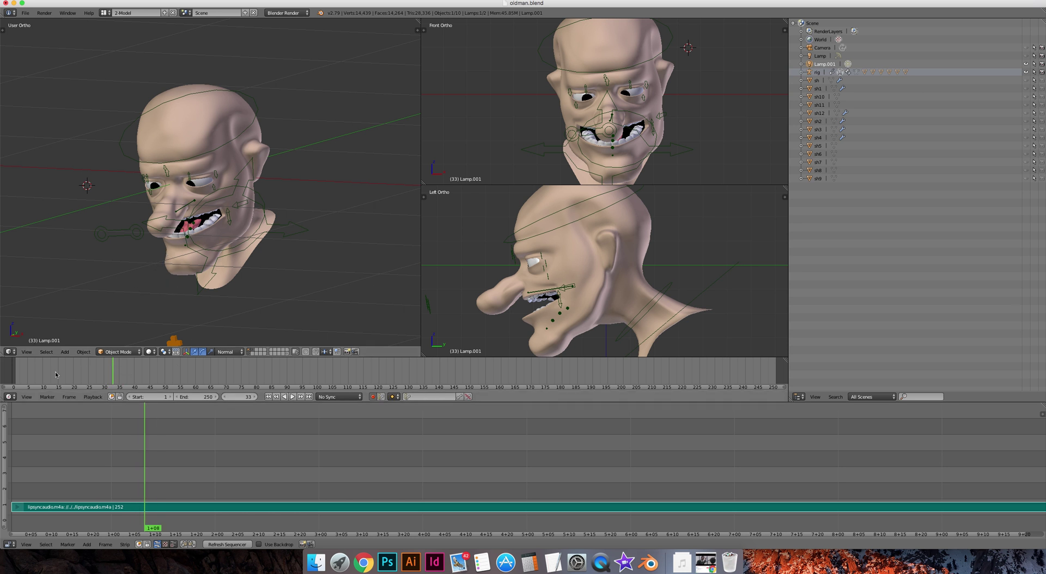
pyautogui.moveTo(18, 372); pyautogui.dragTo(74, 371)
pyautogui.click(19, 371)
pyautogui.moveTo(204, 369); pyautogui.dragTo(514, 369)
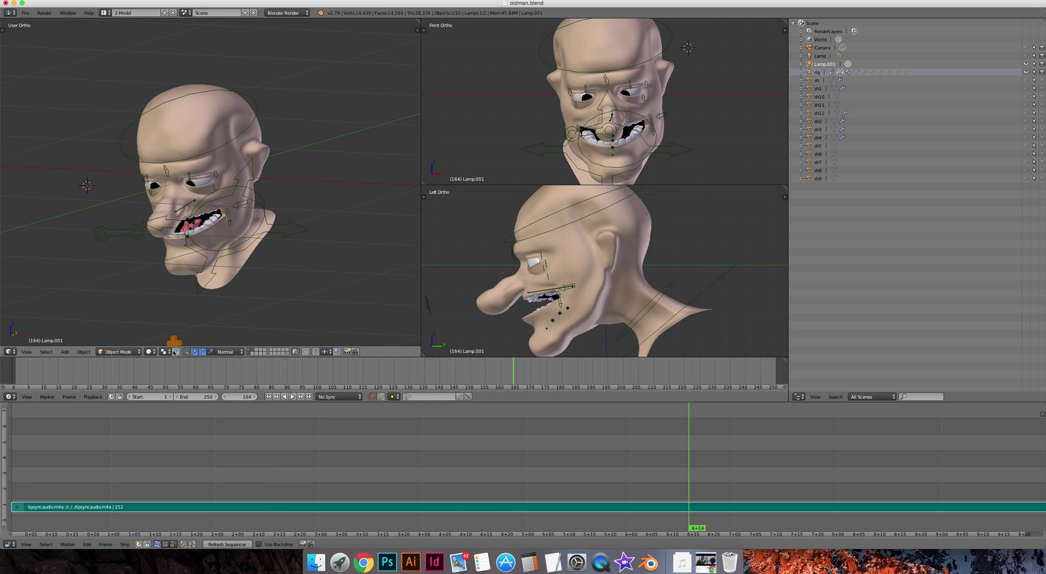
pyautogui.moveTo(44, 370); pyautogui.dragTo(426, 376)
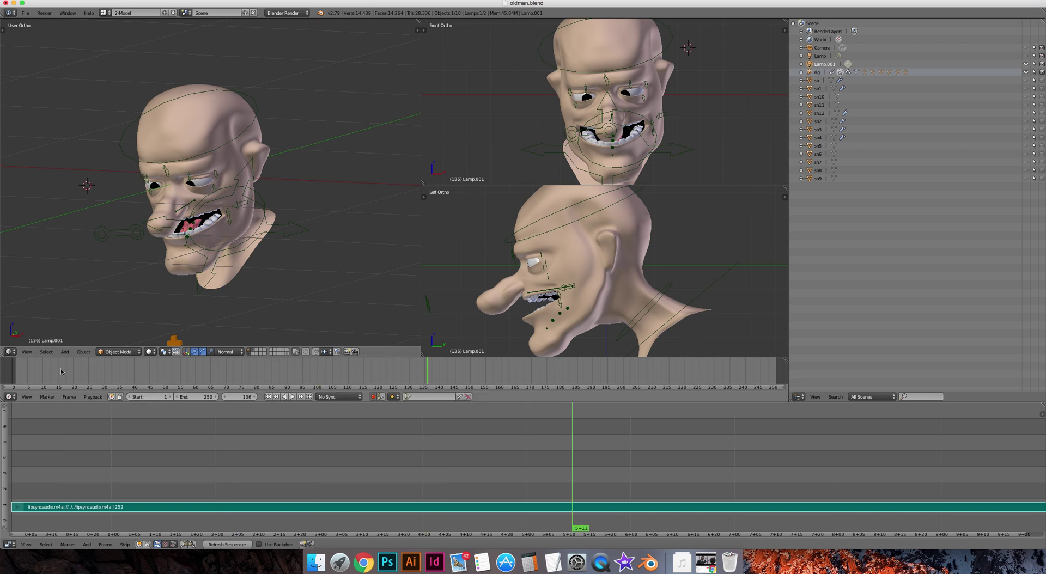
# Scrub the start of the dialogue audio from frame 2 to frame 9.
pyautogui.click(40, 373)
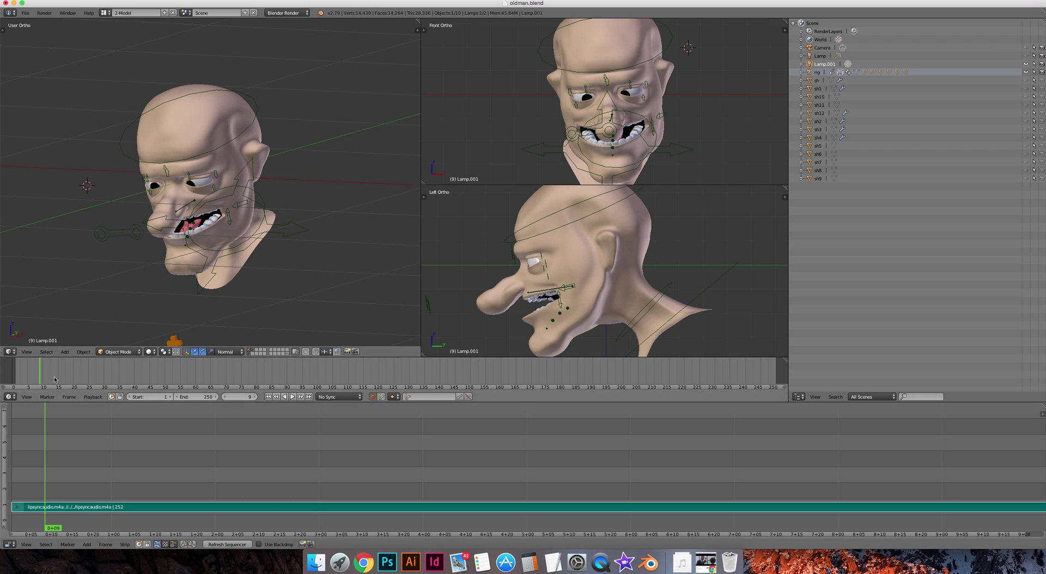
pyautogui.click(19, 370)
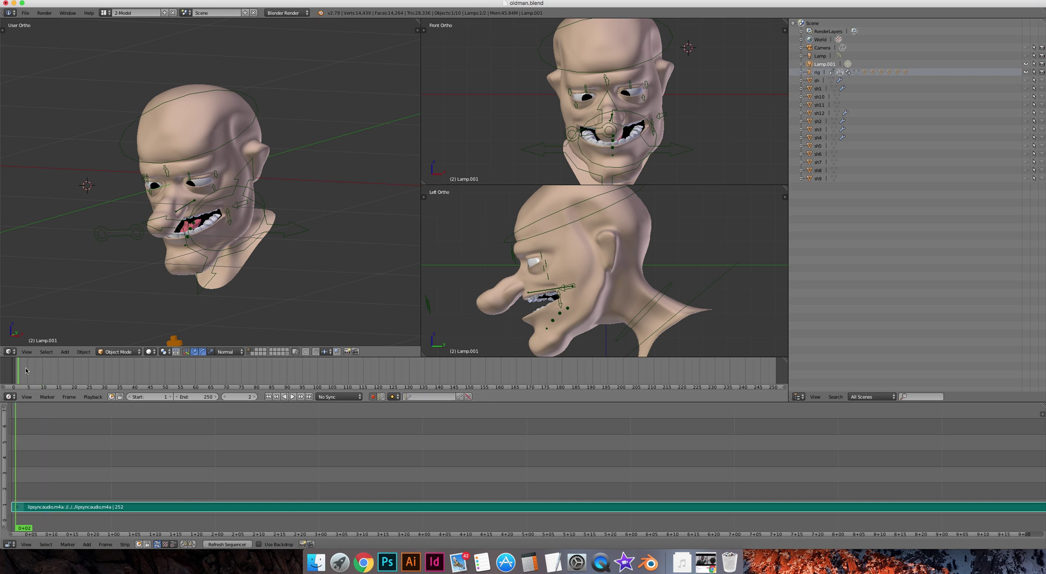
pyautogui.moveTo(25, 371); pyautogui.dragTo(39, 372)
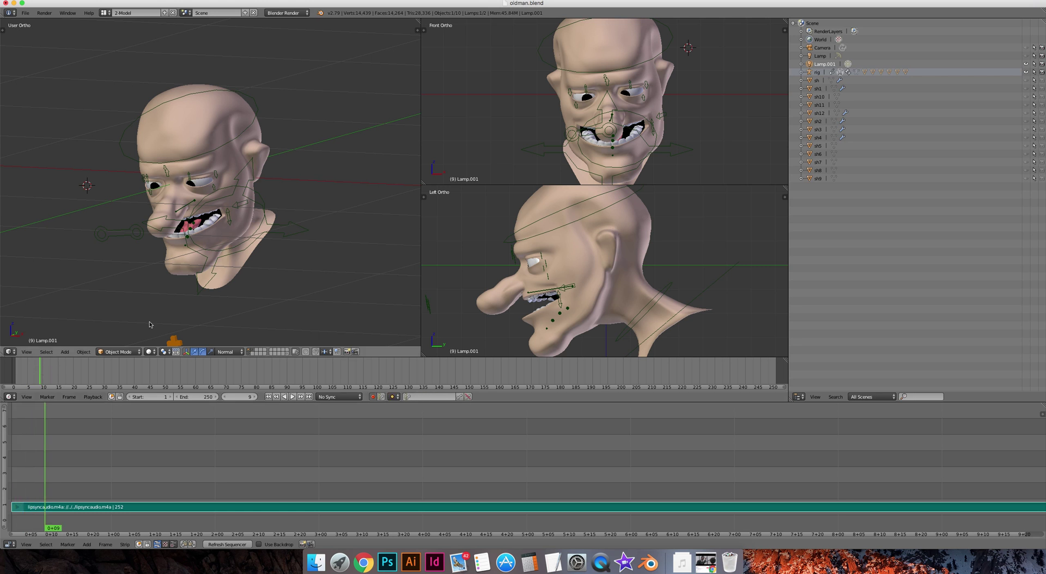